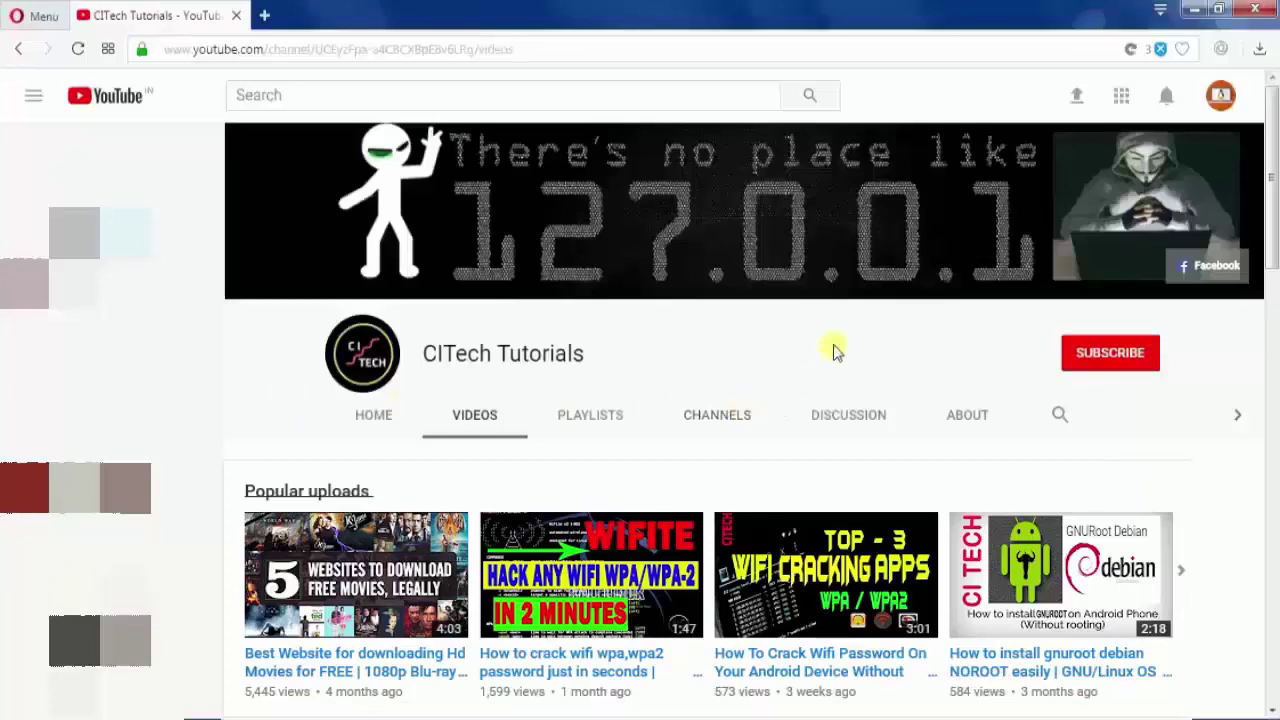
- Subscribe to the CITech Tutorials YouTube channel with the red SUBSCRIBE button
{"action": "left_click", "coordinate": [1100, 357]}
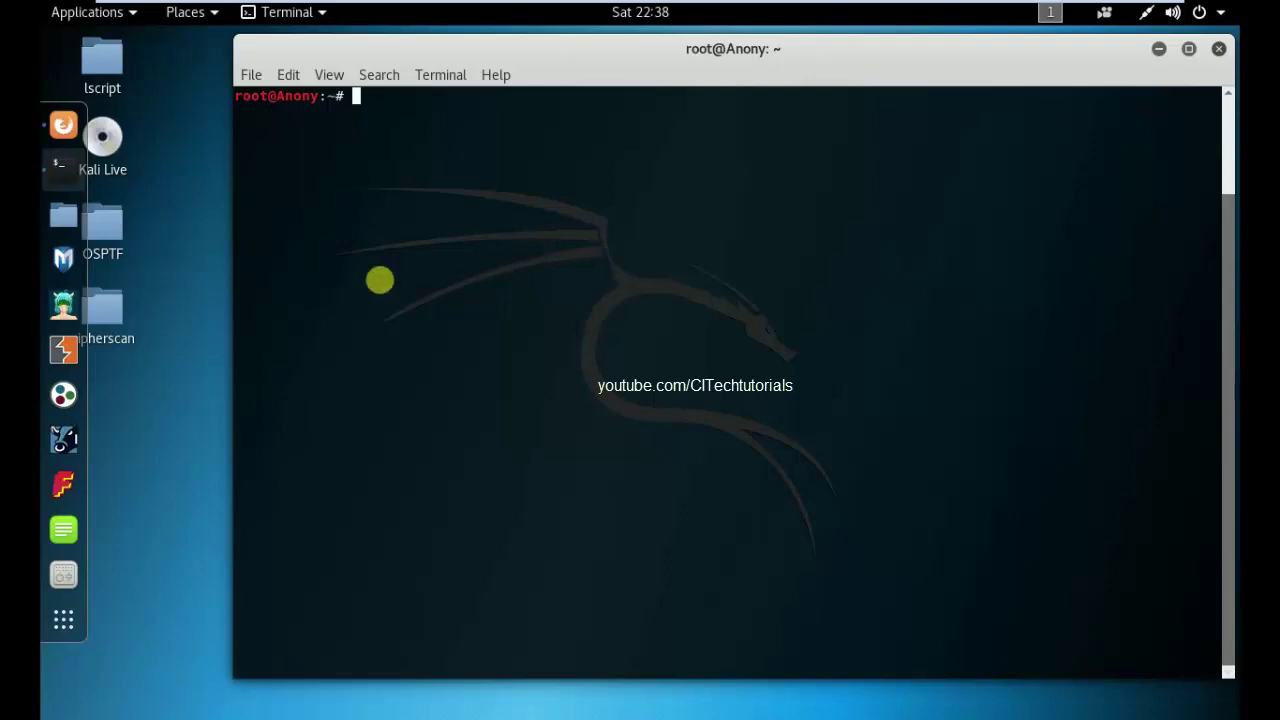
- Bring the 'stacer github' Google results to the front and highlight the GitHub result's URL
{"action": "left_click", "coordinate": [66, 136]}
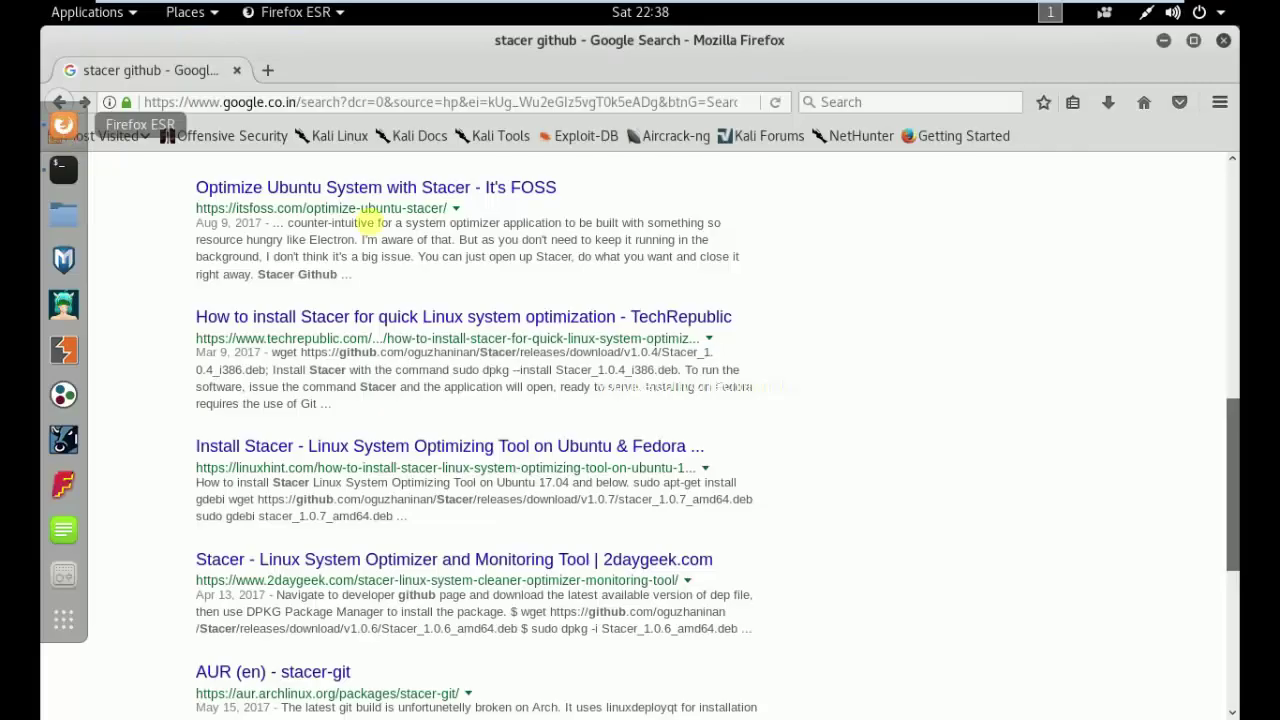
{"action": "scroll", "coordinate": [883, 394], "scroll_direction": "up", "scroll_amount": 5}
{"action": "scroll", "coordinate": [883, 394], "scroll_direction": "up", "scroll_amount": 5}
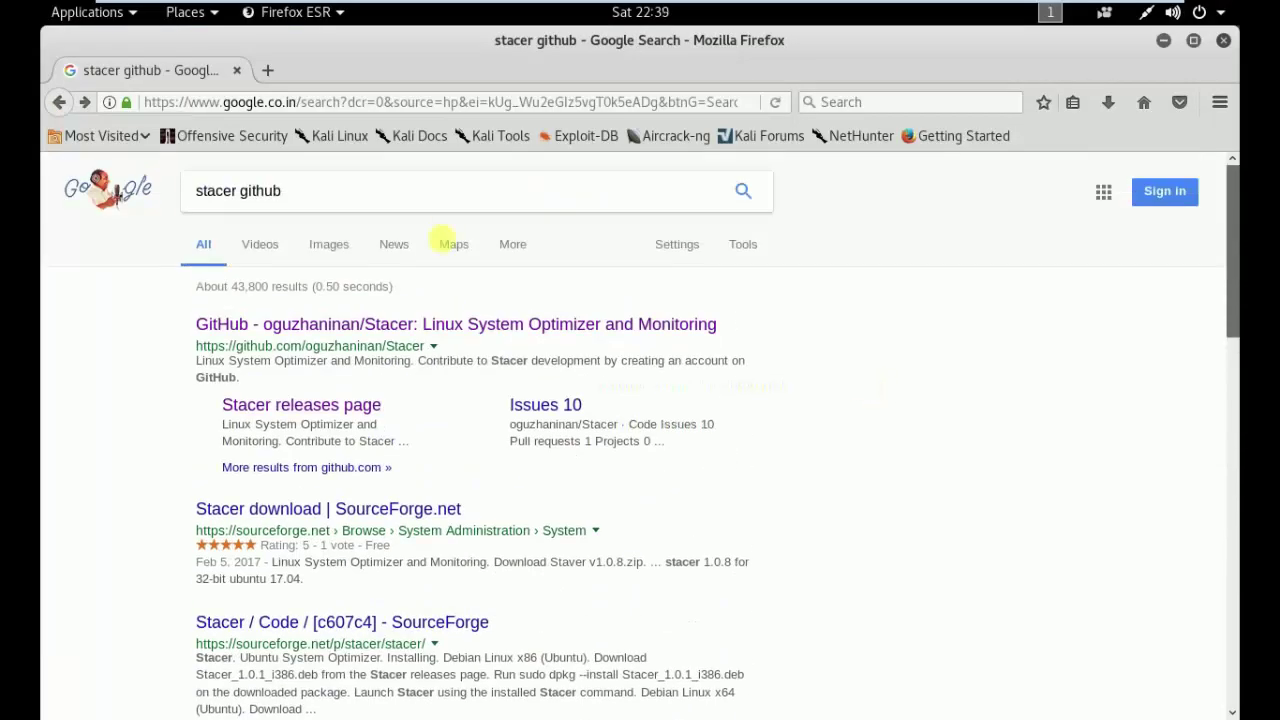
{"action": "left_click", "coordinate": [380, 195]}
{"action": "mouse_move", "coordinate": [245, 191]}
{"action": "left_mouse_down"}
{"action": "mouse_move", "coordinate": [340, 191]}
{"action": "mouse_move", "coordinate": [177, 190]}
{"action": "left_mouse_up"}
{"action": "left_click", "coordinate": [162, 300]}
{"action": "left_click_drag", "start_coordinate": [757, 323], "coordinate": [166, 303]}
{"action": "left_click_drag", "start_coordinate": [180, 346], "coordinate": [731, 352]}
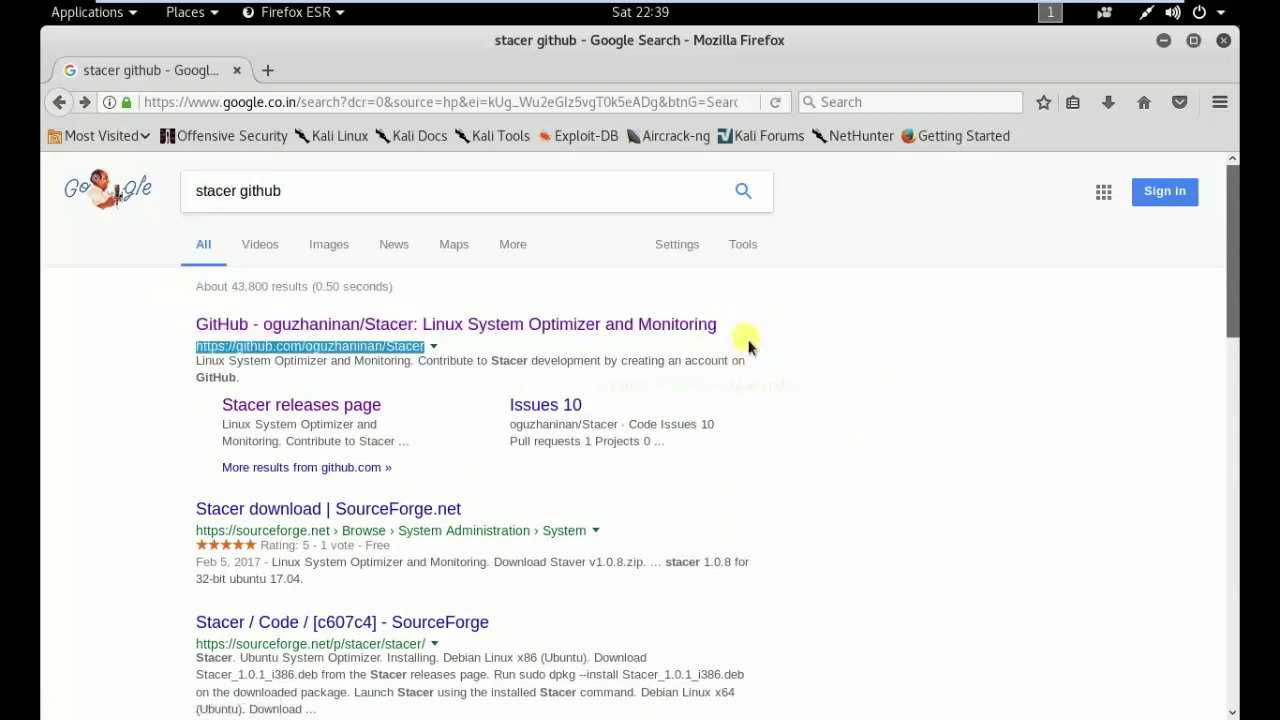
- Open the Stacer GitHub repository and highlight its Debian download instruction
{"action": "left_click", "coordinate": [712, 324]}
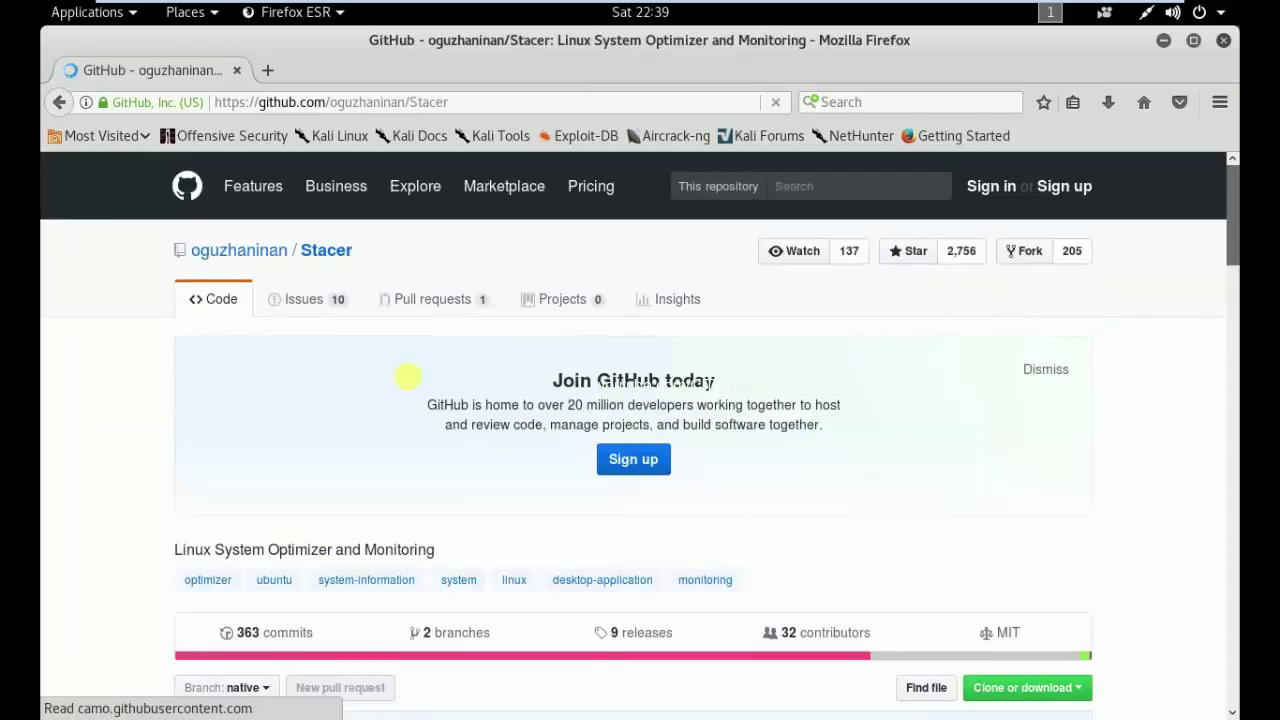
{"action": "scroll", "coordinate": [77, 381], "scroll_direction": "down", "scroll_amount": 10}
{"action": "scroll", "coordinate": [77, 381], "scroll_direction": "down", "scroll_amount": 5}
{"action": "scroll", "coordinate": [77, 381], "scroll_direction": "down", "scroll_amount": 10}
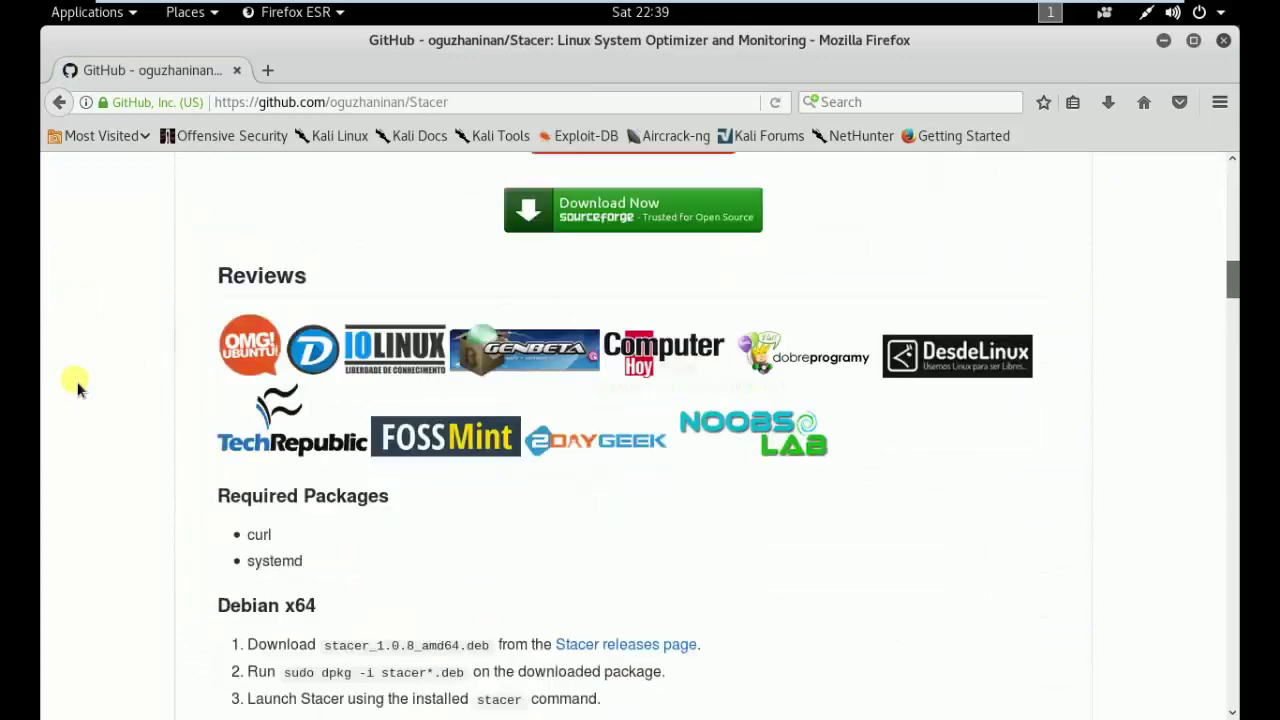
{"action": "scroll", "coordinate": [77, 381], "scroll_direction": "down", "scroll_amount": 5}
{"action": "left_click_drag", "start_coordinate": [262, 378], "coordinate": [490, 380]}
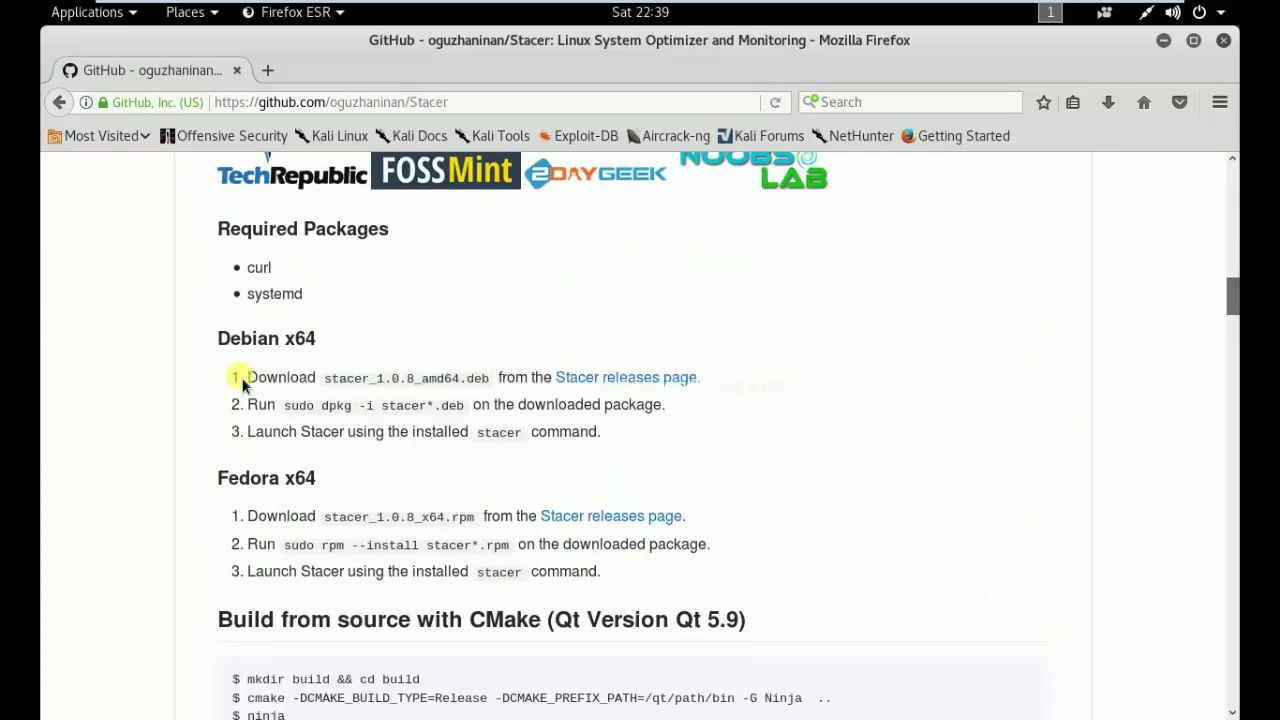
{"action": "left_click_drag", "start_coordinate": [240, 378], "coordinate": [734, 378]}
{"action": "left_click", "coordinate": [734, 378]}
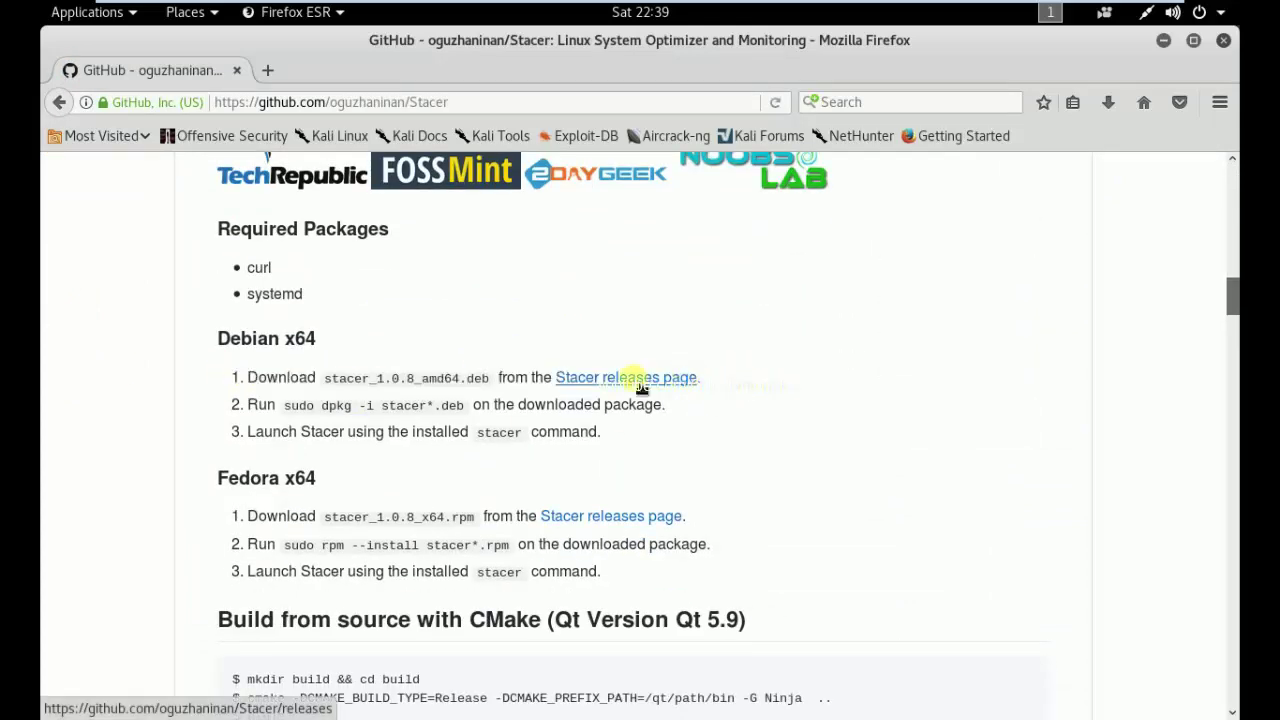
- Download stacer_1.0.8_amd64.deb (16.1 MB) from the Stacer v1.0.8 releases page
{"action": "left_click", "coordinate": [640, 380]}
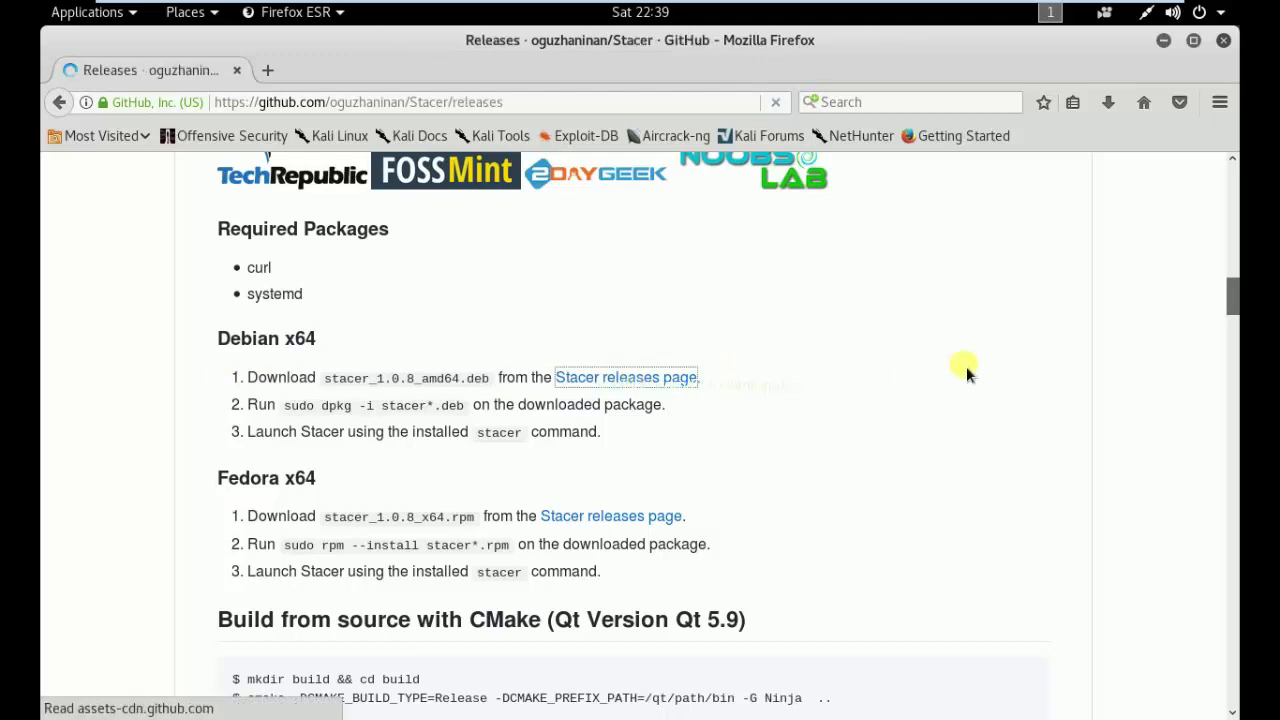
{"action": "scroll", "coordinate": [330, 530], "scroll_direction": "down", "scroll_amount": 3}
{"action": "left_click_drag", "start_coordinate": [558, 484], "coordinate": [392, 482]}
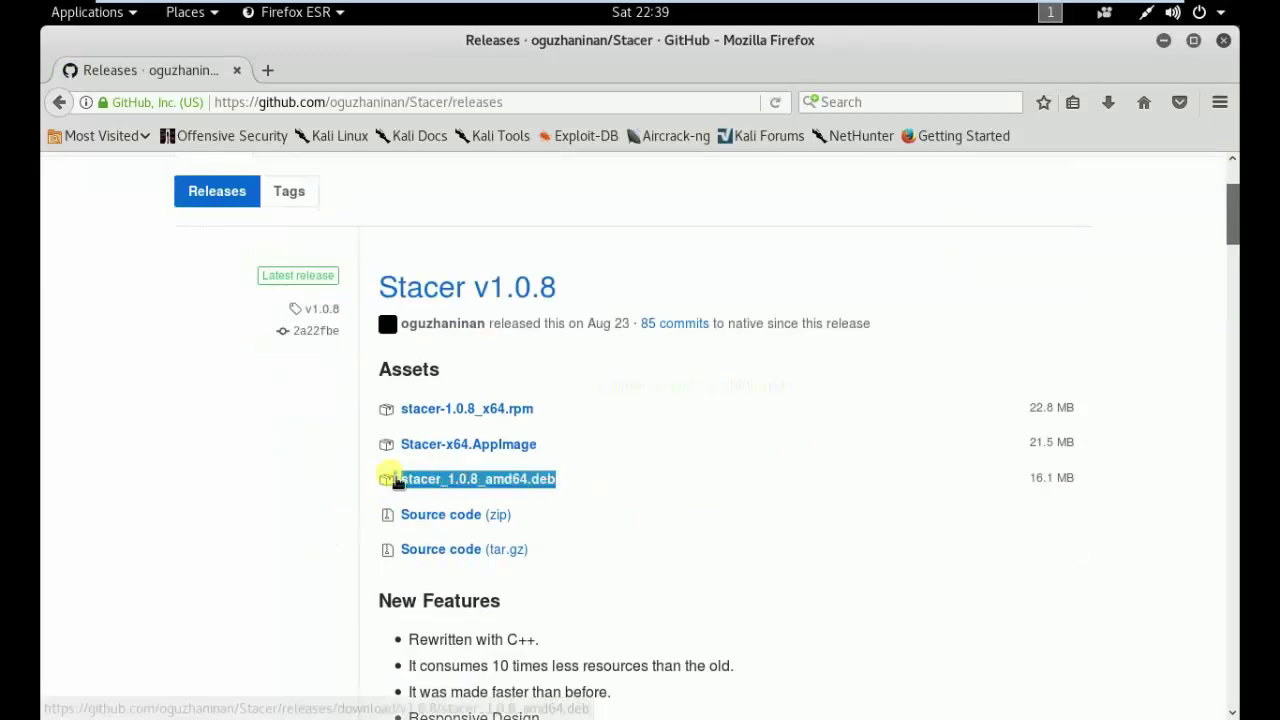
{"action": "left_click", "coordinate": [534, 481]}
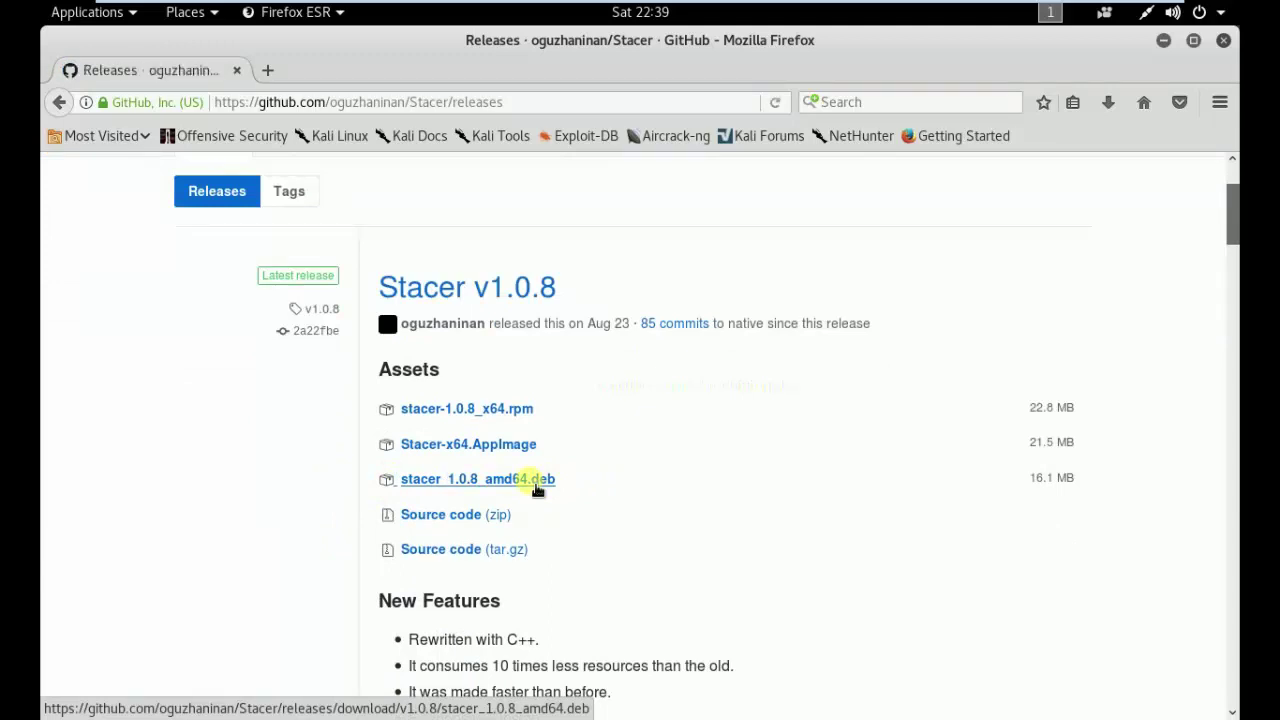
{"action": "left_click", "coordinate": [808, 455]}
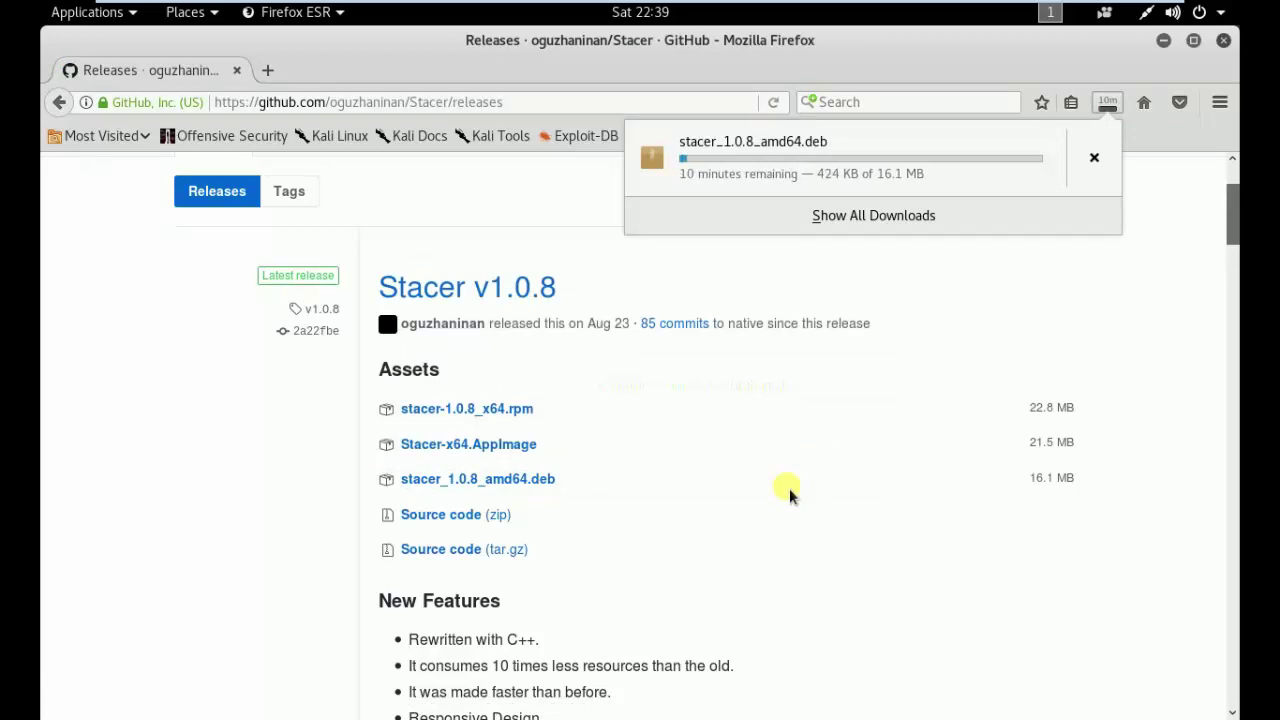
{"action": "scroll", "coordinate": [789, 488], "scroll_direction": "down", "scroll_amount": 3}
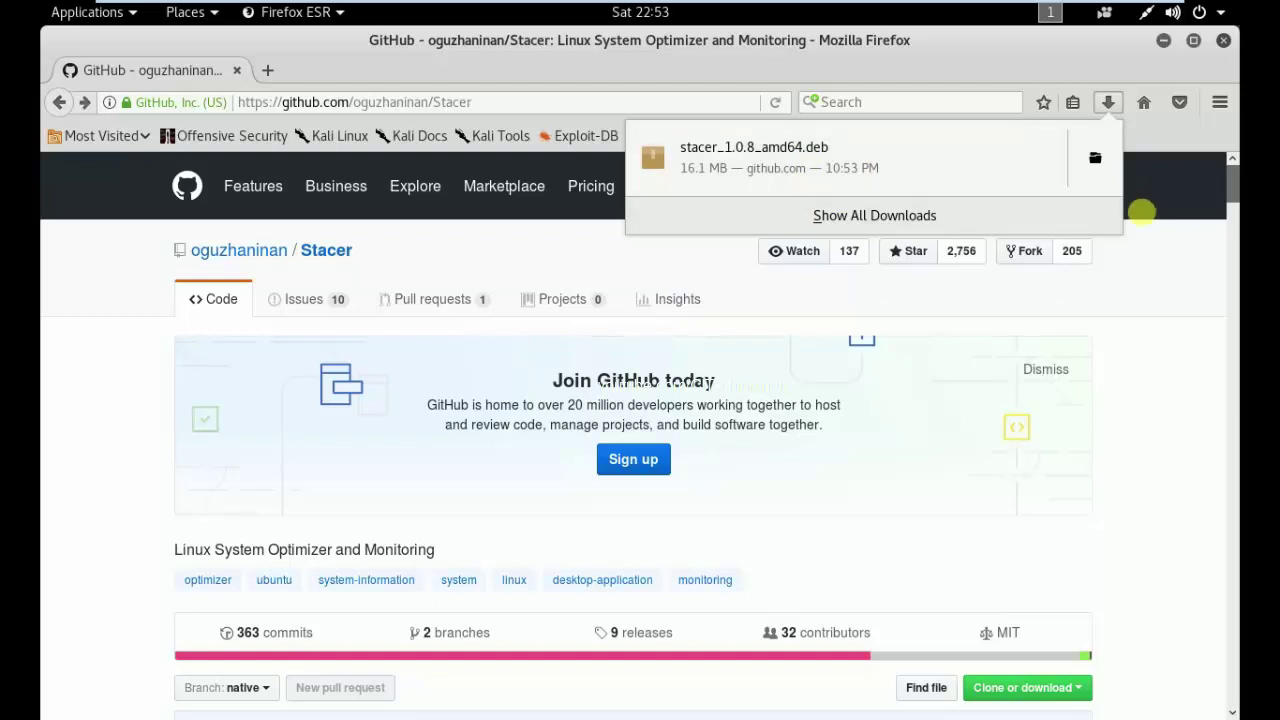
{"action": "left_click", "coordinate": [1164, 41]}
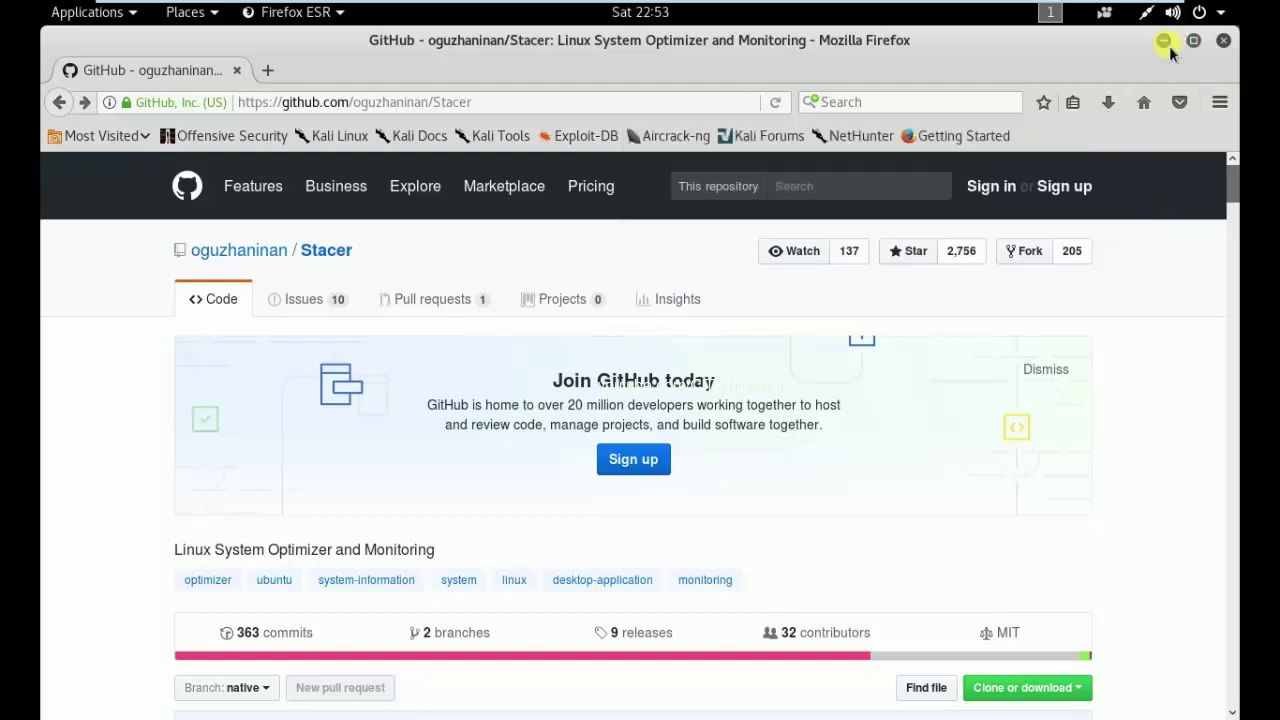
- Hide the browser, change into the ~/Downloads folder and list its files
{"action": "left_click", "coordinate": [1160, 41]}
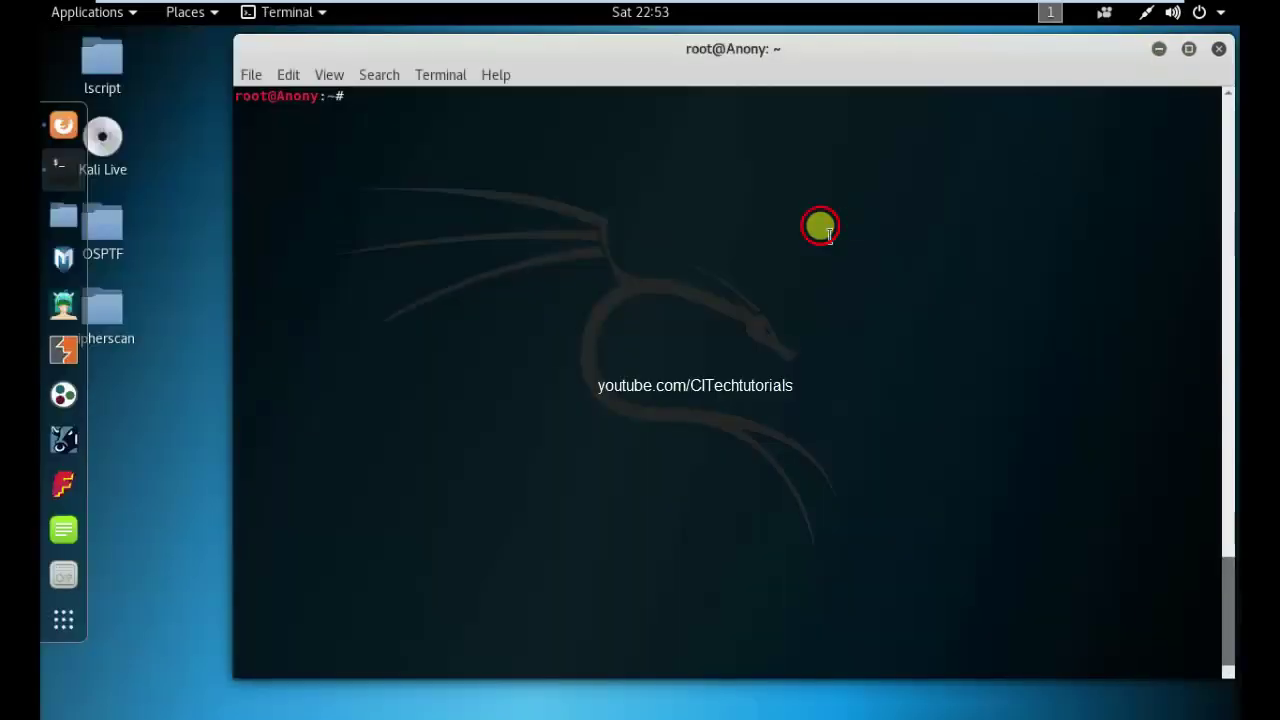
{"action": "type", "text": "c"}
{"action": "key", "text": "Tab"}
{"action": "key", "text": "BackSpace"}
{"action": "type", "text": "o"}
{"action": "key", "text": "Tab"}
{"action": "key", "text": "Tab"}
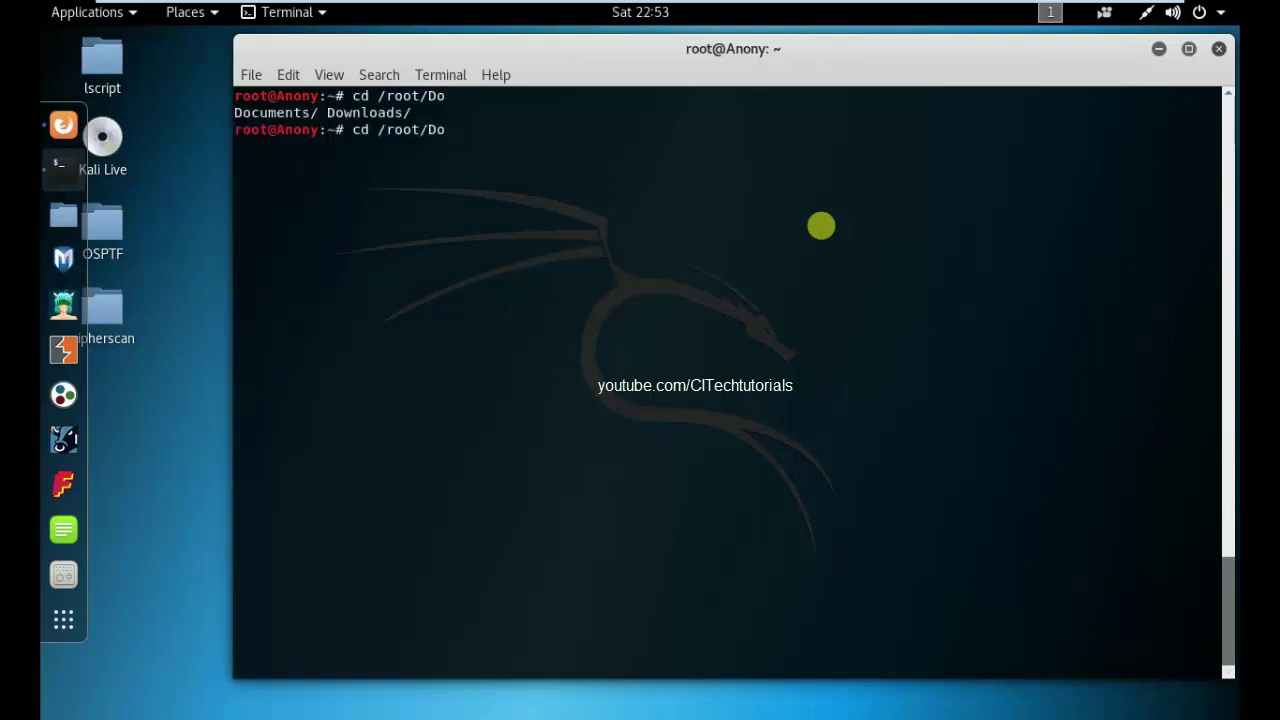
{"action": "type", "text": "w"}
{"action": "key", "text": "Tab"}
{"action": "key", "text": "Return"}
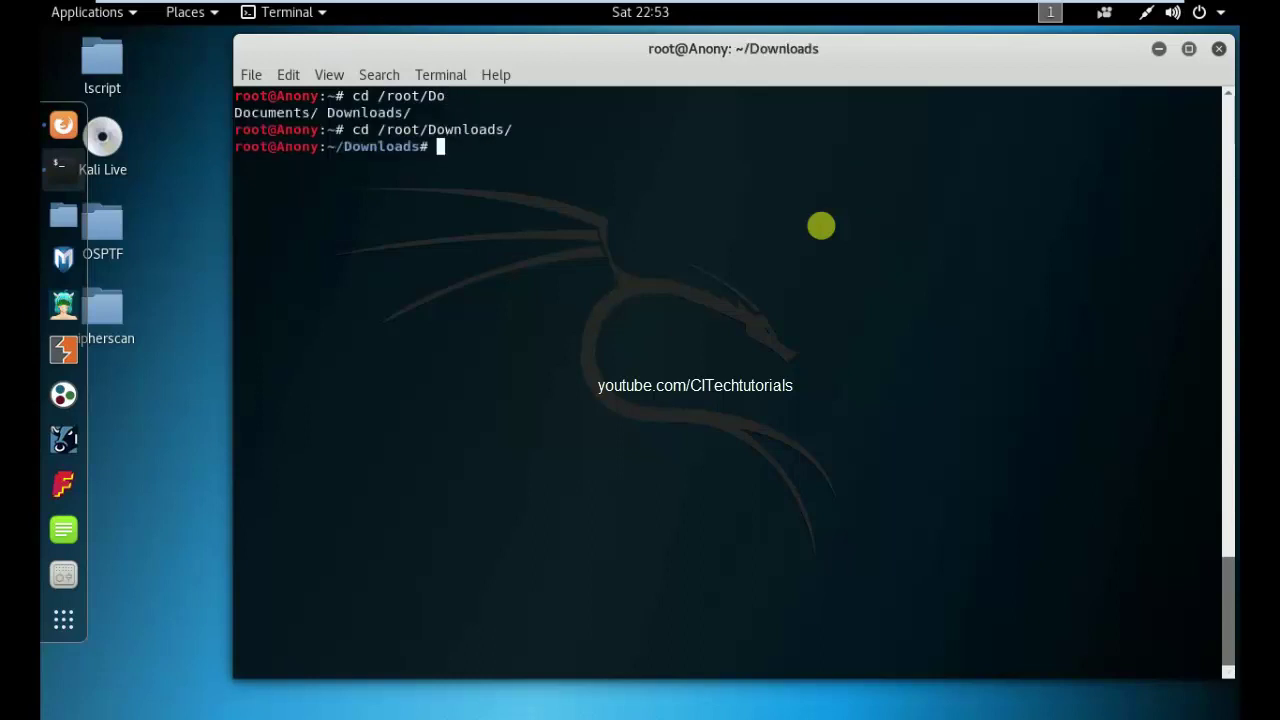
{"action": "key", "text": "ctrl+l"}
{"action": "type", "text": "ls"}
{"action": "key", "text": "Return"}
{"action": "type", "text": "dp"}
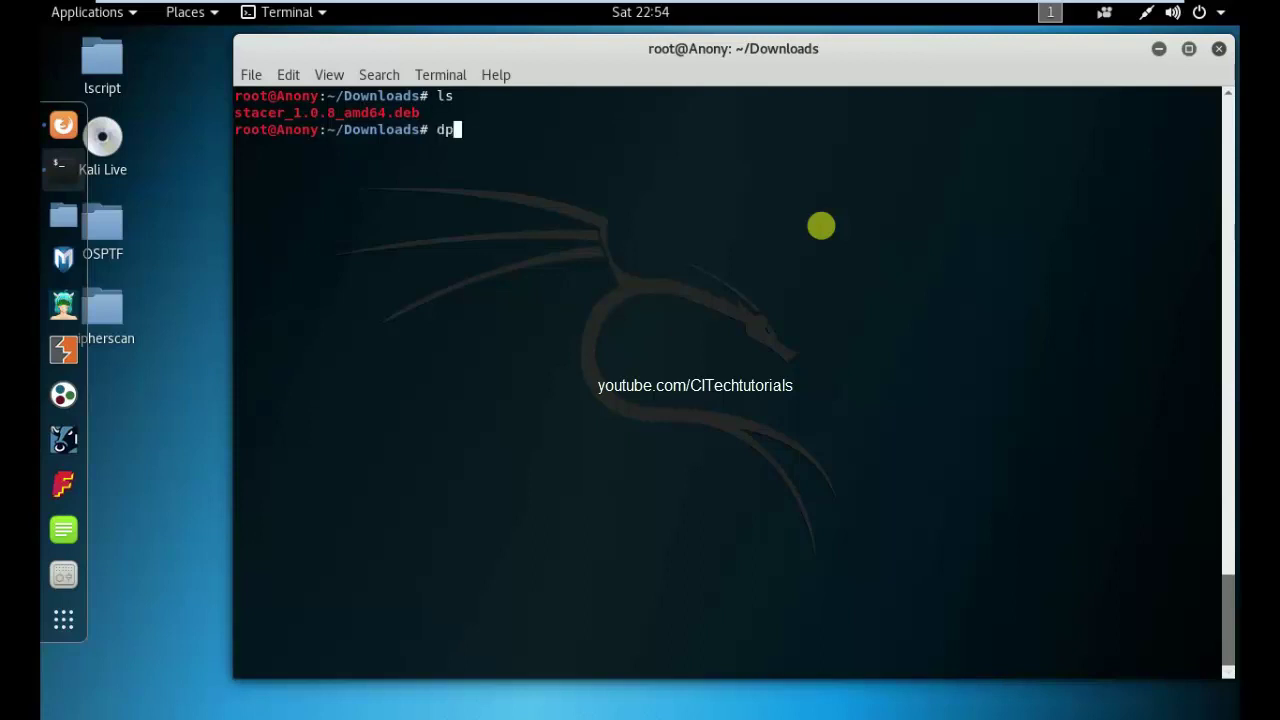
- Install stacer_1.0.8_amd64.deb with dpkg -i, then clear the leftover prompt text
{"action": "type", "text": "kg -i "}
{"action": "type", "text": "s"}
{"action": "key", "text": "Tab"}
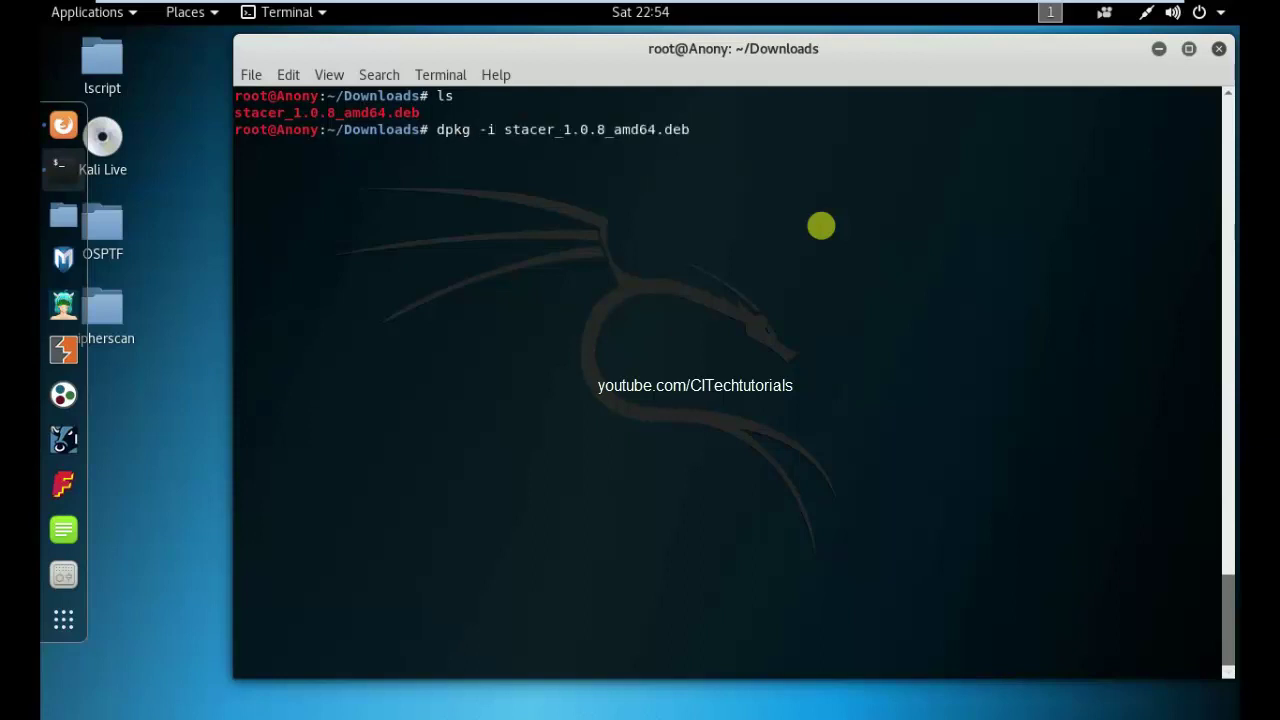
{"action": "key", "text": "Return"}
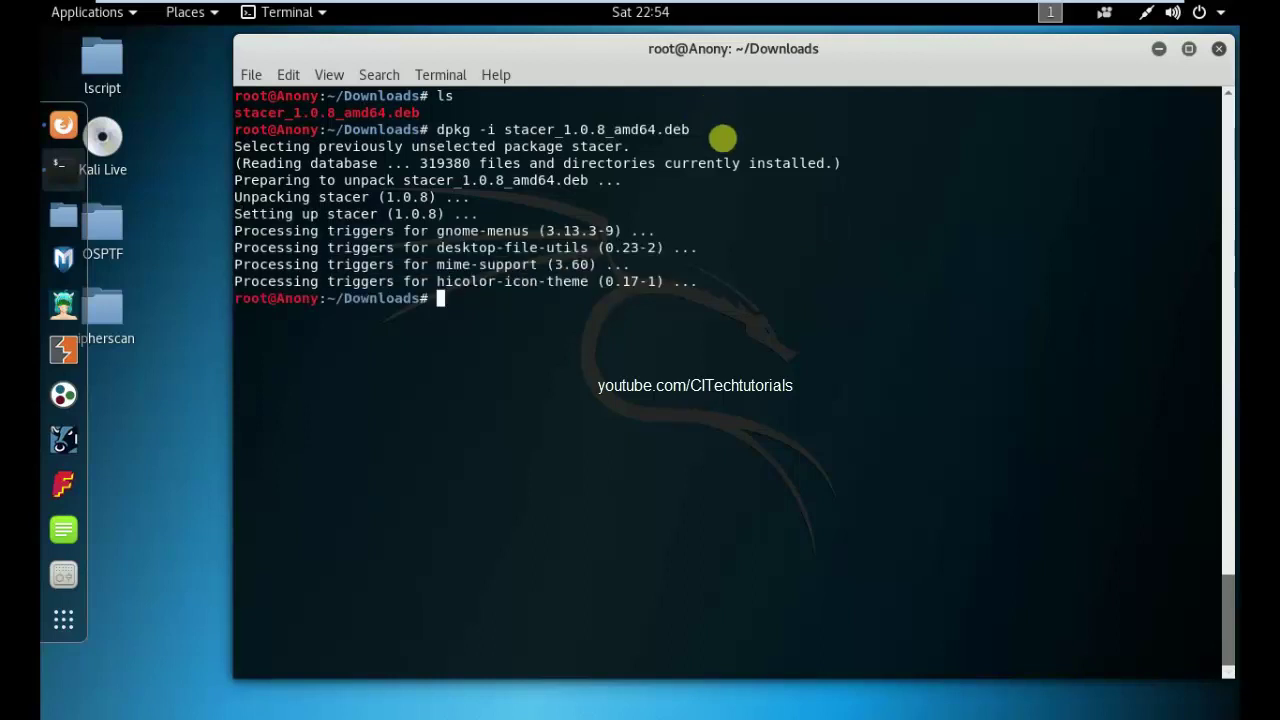
{"action": "left_click_drag", "start_coordinate": [755, 285], "coordinate": [352, 165]}
{"action": "left_click", "coordinate": [515, 310]}
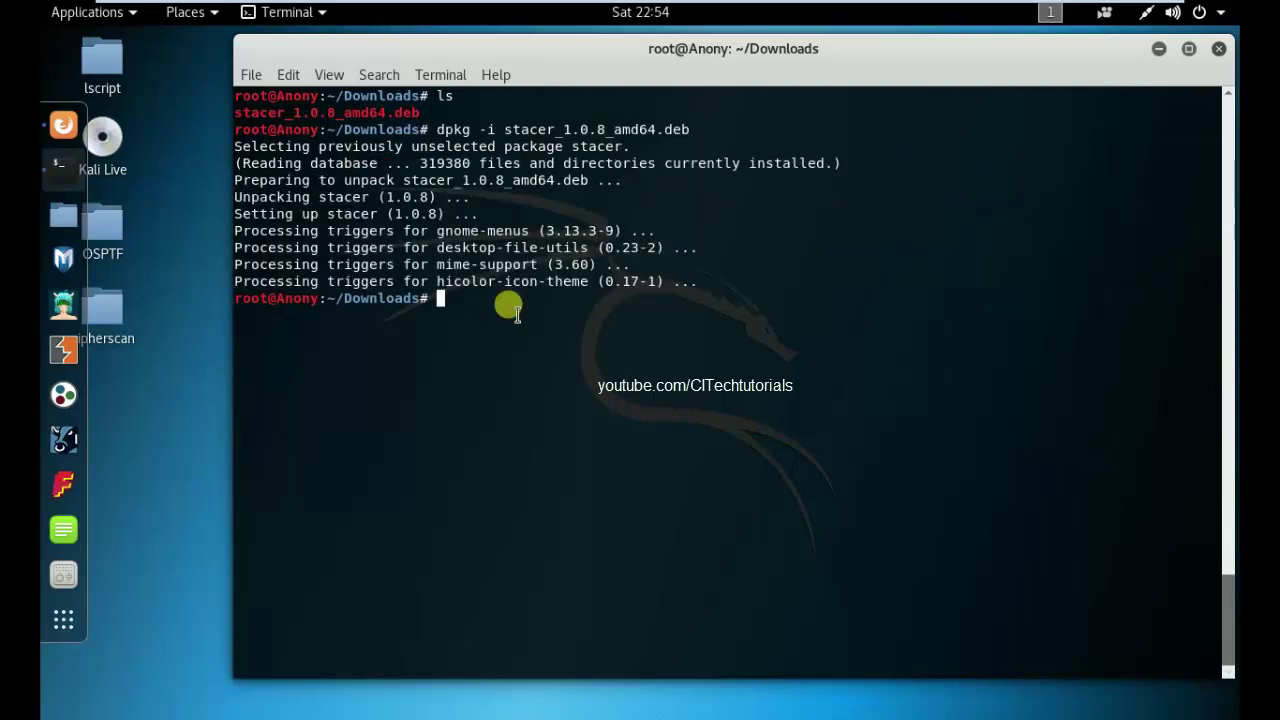
{"action": "type", "text": "DONE"}
{"action": "type", "text": "..."}
{"action": "type", "text": "!!!"}
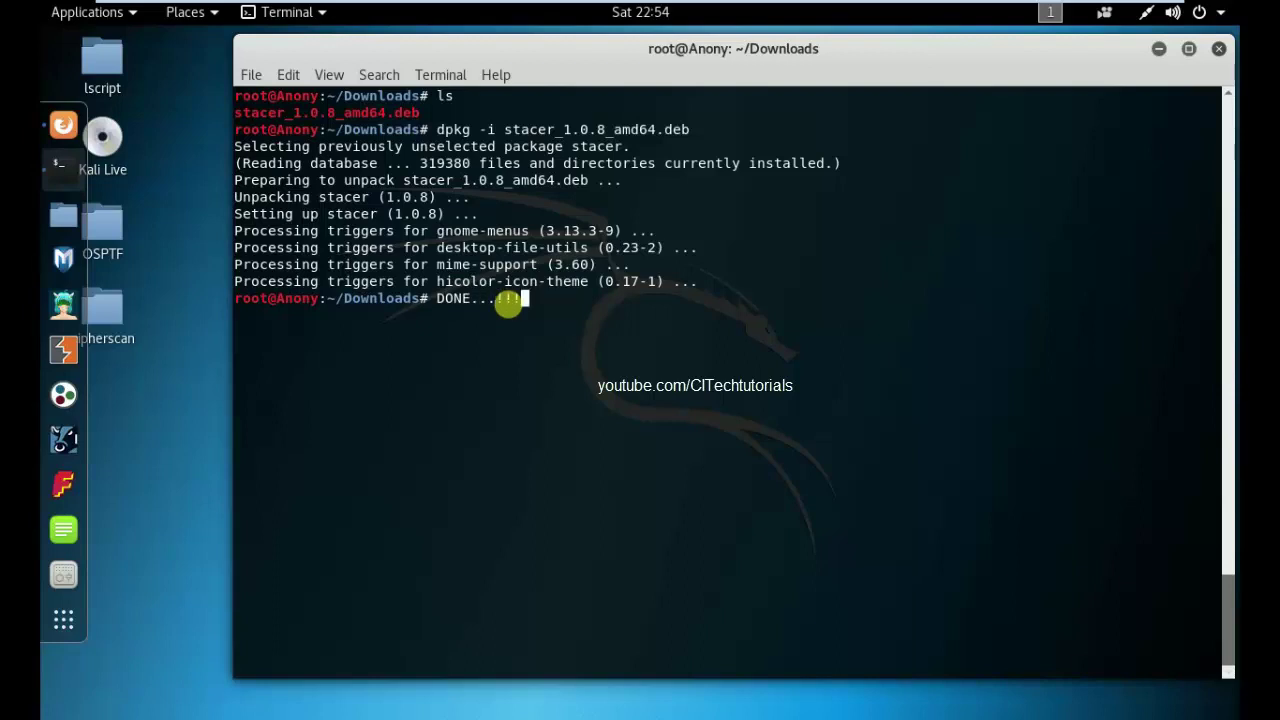
{"action": "key", "text": "BackSpace"}
{"action": "key", "text": "BackSpace"}
{"action": "key", "text": "BackSpace"}
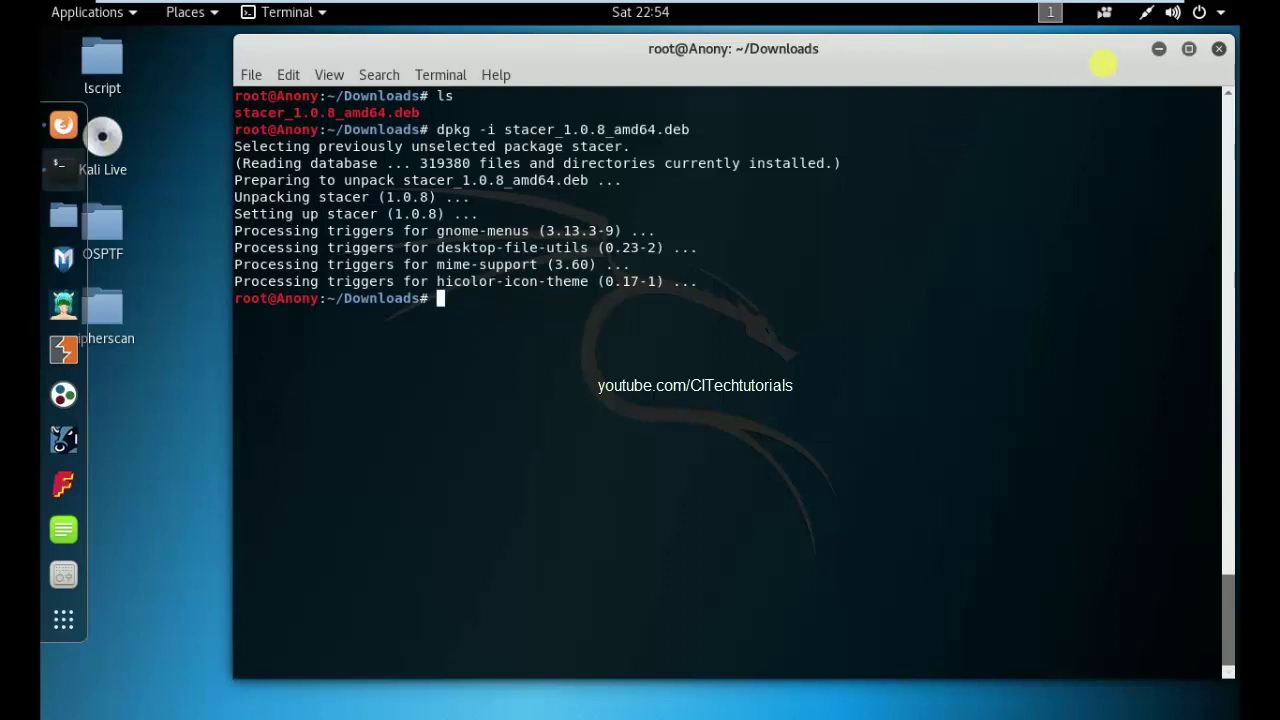
- Minimise the terminal and launch Stacer from a GNOME application search for 'stacer'
{"action": "left_click", "coordinate": [1159, 48]}
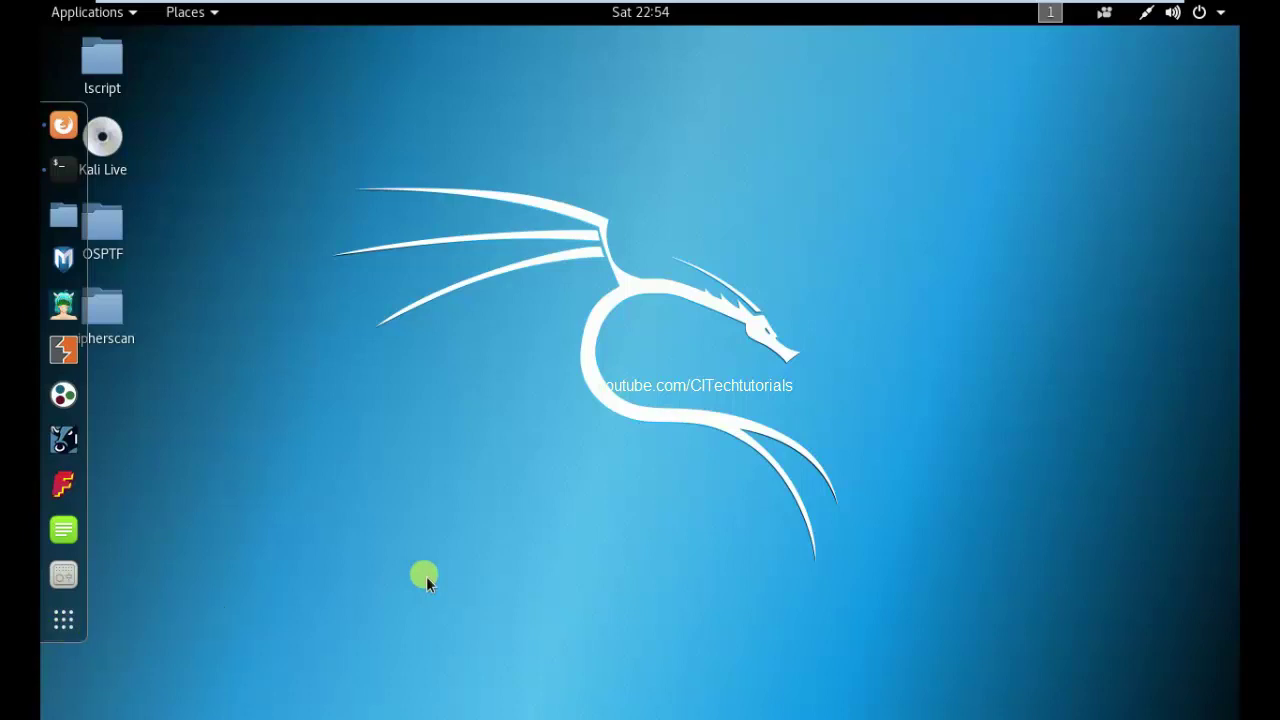
{"action": "left_click", "coordinate": [62, 621]}
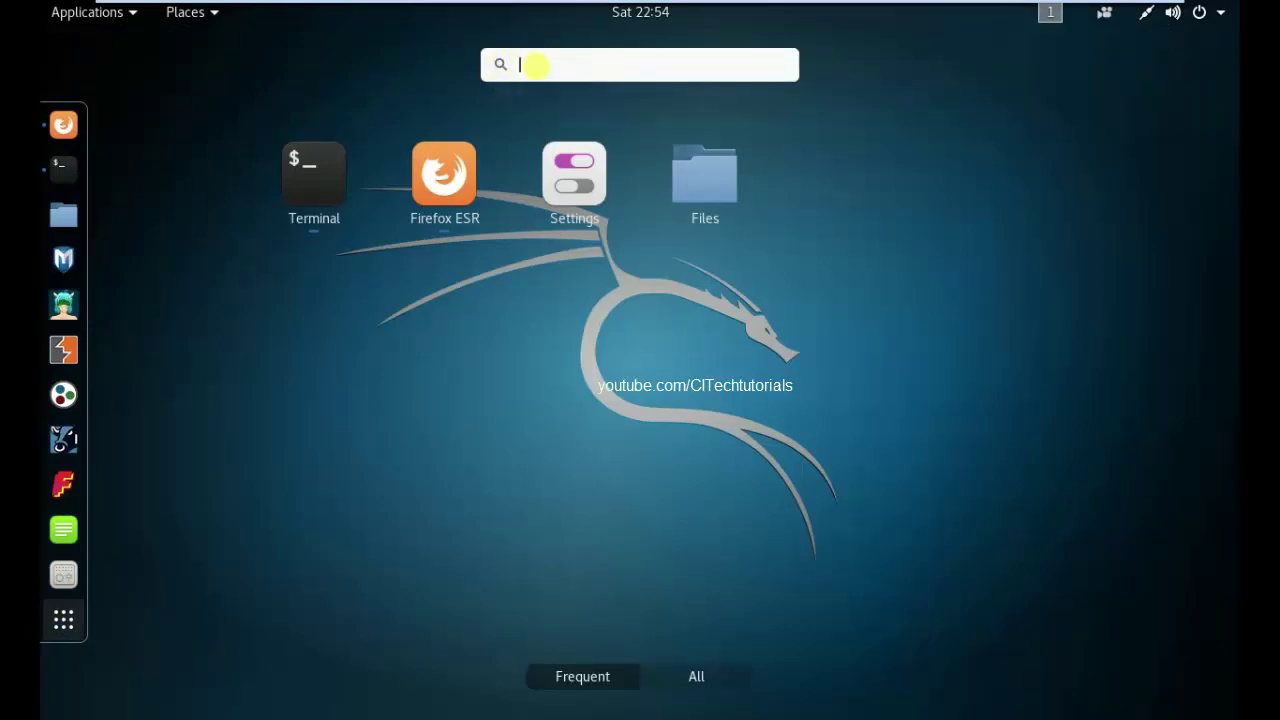
{"action": "type", "text": "stacer"}
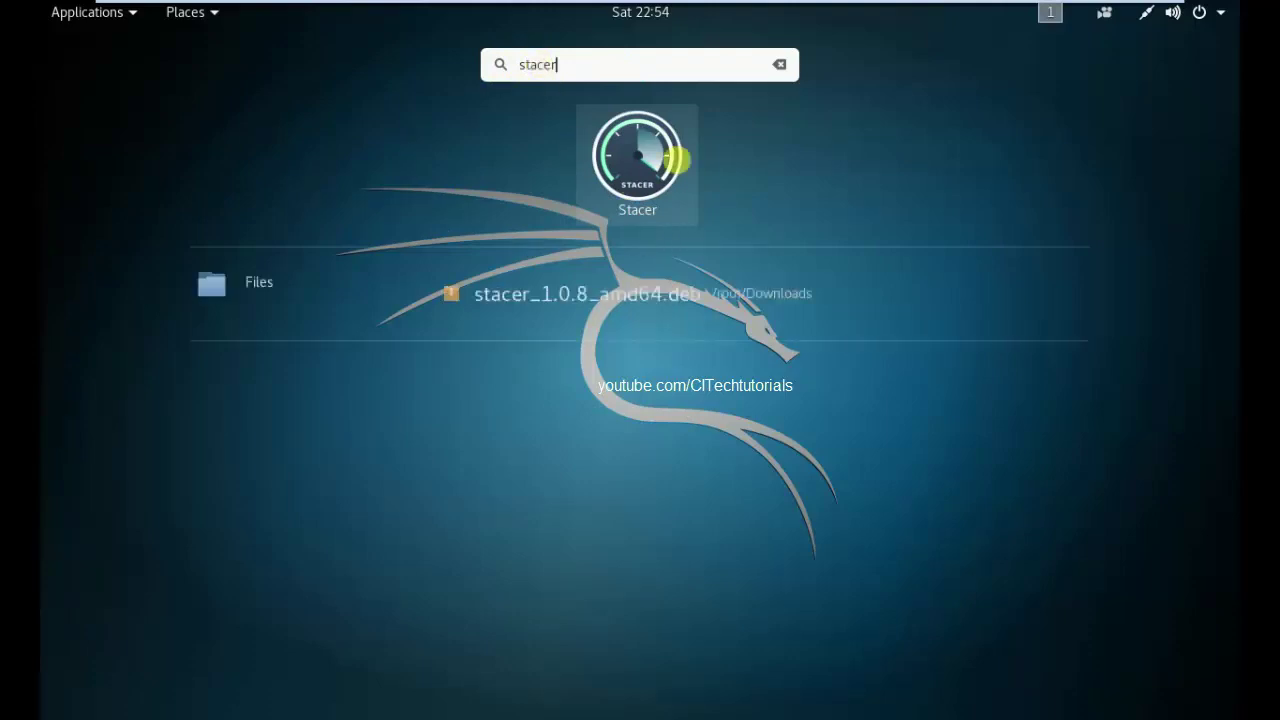
{"action": "left_click", "coordinate": [650, 165]}
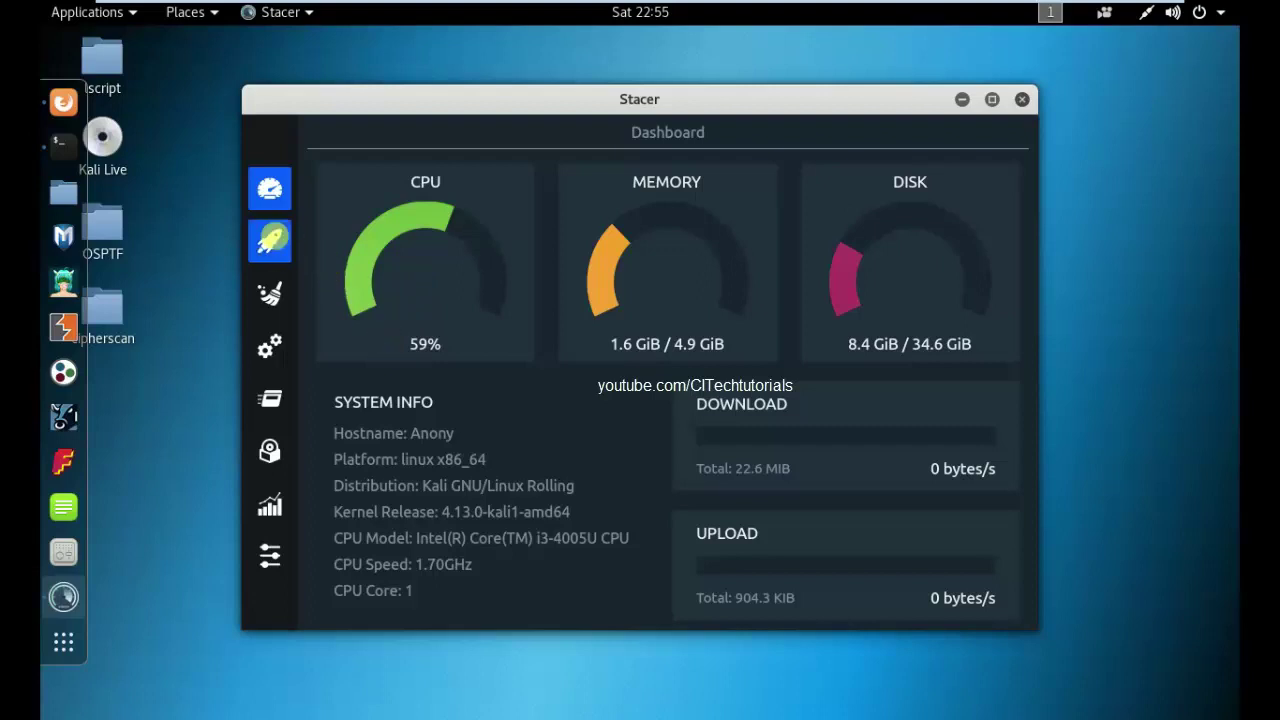
- In the System Cleaner, tick all five junk categories and scan them
{"action": "left_click", "coordinate": [285, 248]}
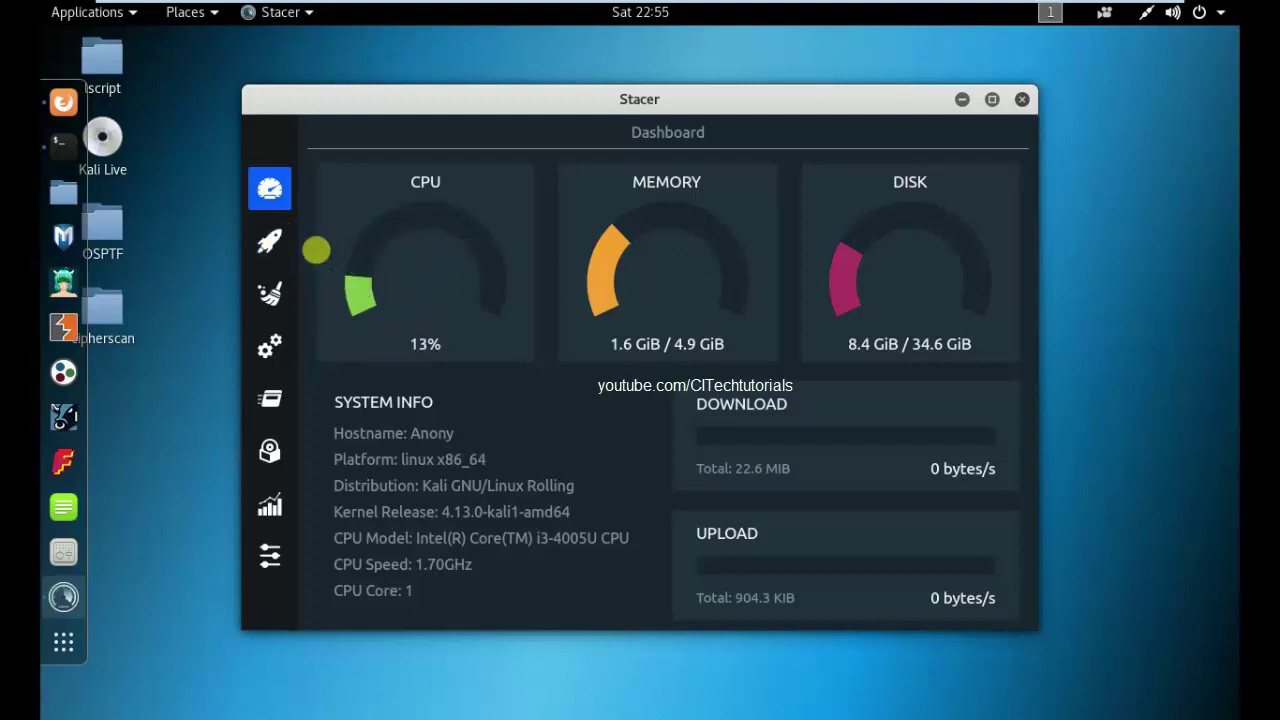
{"action": "left_click", "coordinate": [288, 245]}
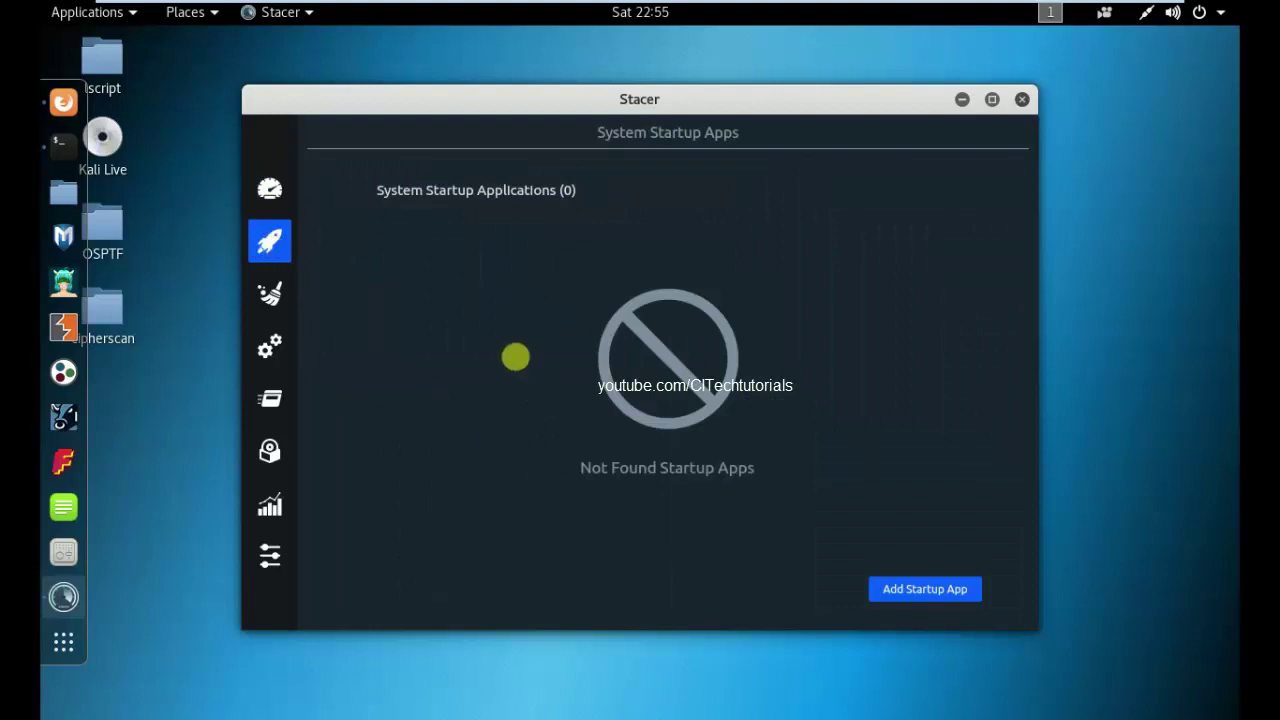
{"action": "left_click", "coordinate": [272, 300]}
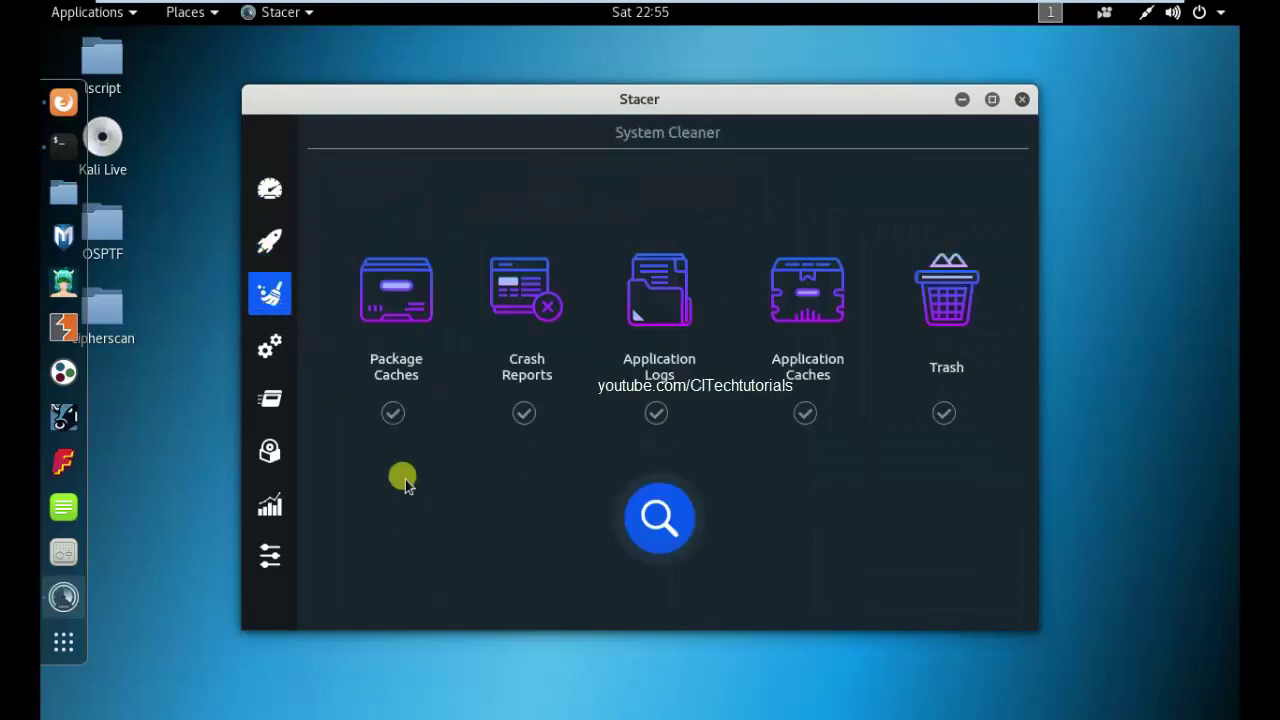
{"action": "left_click", "coordinate": [393, 413]}
{"action": "left_click", "coordinate": [524, 413]}
{"action": "left_click", "coordinate": [656, 413]}
{"action": "left_click", "coordinate": [805, 413]}
{"action": "left_click", "coordinate": [945, 414]}
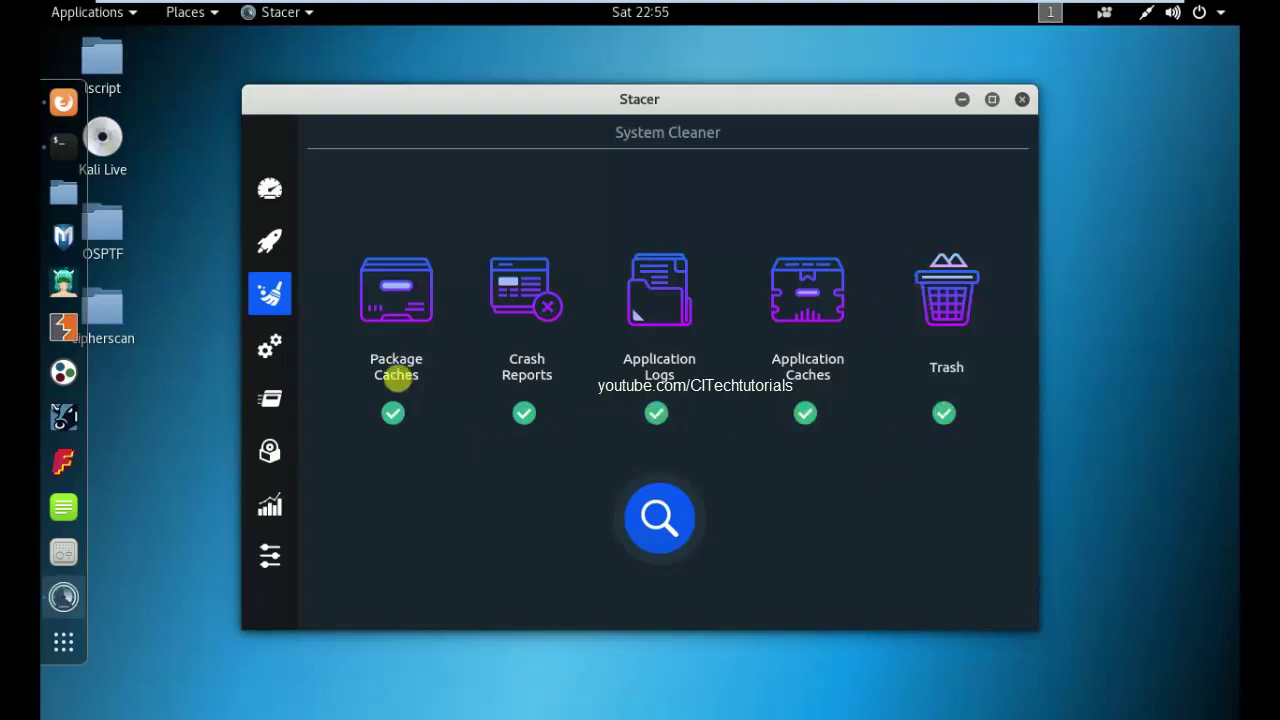
{"action": "left_click", "coordinate": [672, 520]}
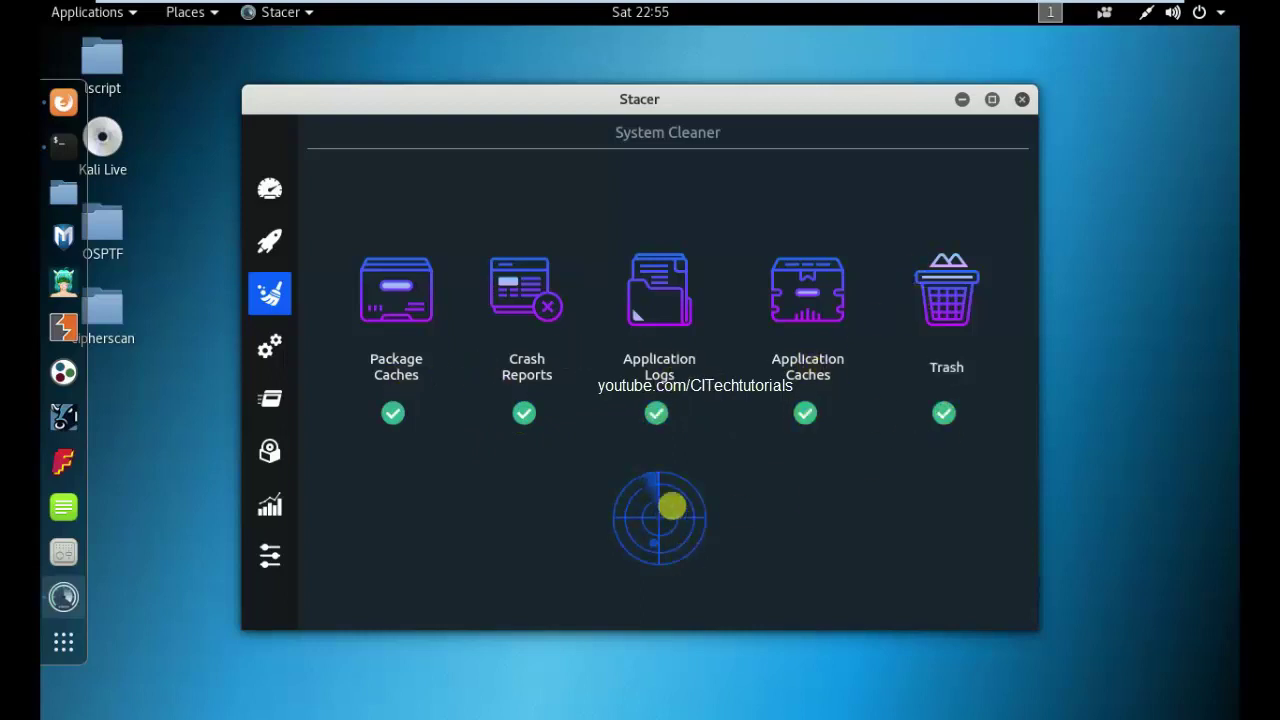
- Mark the found caches, crash reports, logs and trash, and clean the 63.9 MiB
{"action": "left_click", "coordinate": [324, 229]}
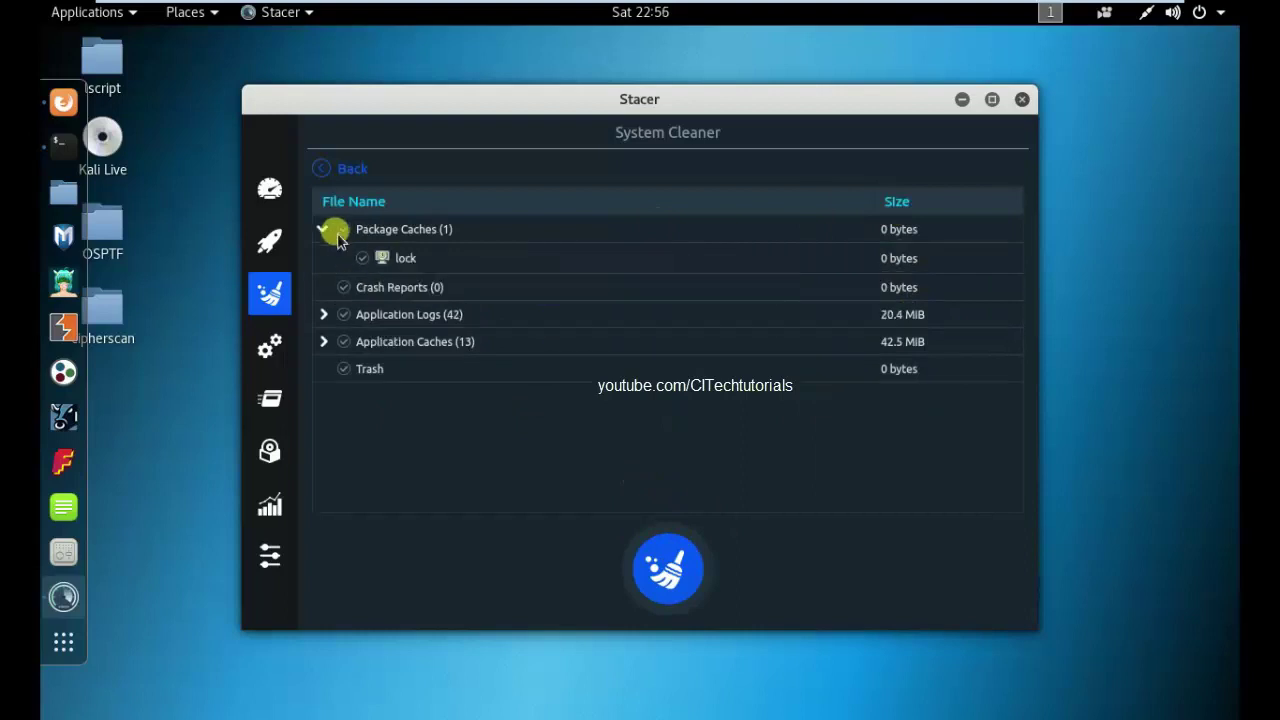
{"action": "left_click", "coordinate": [324, 229]}
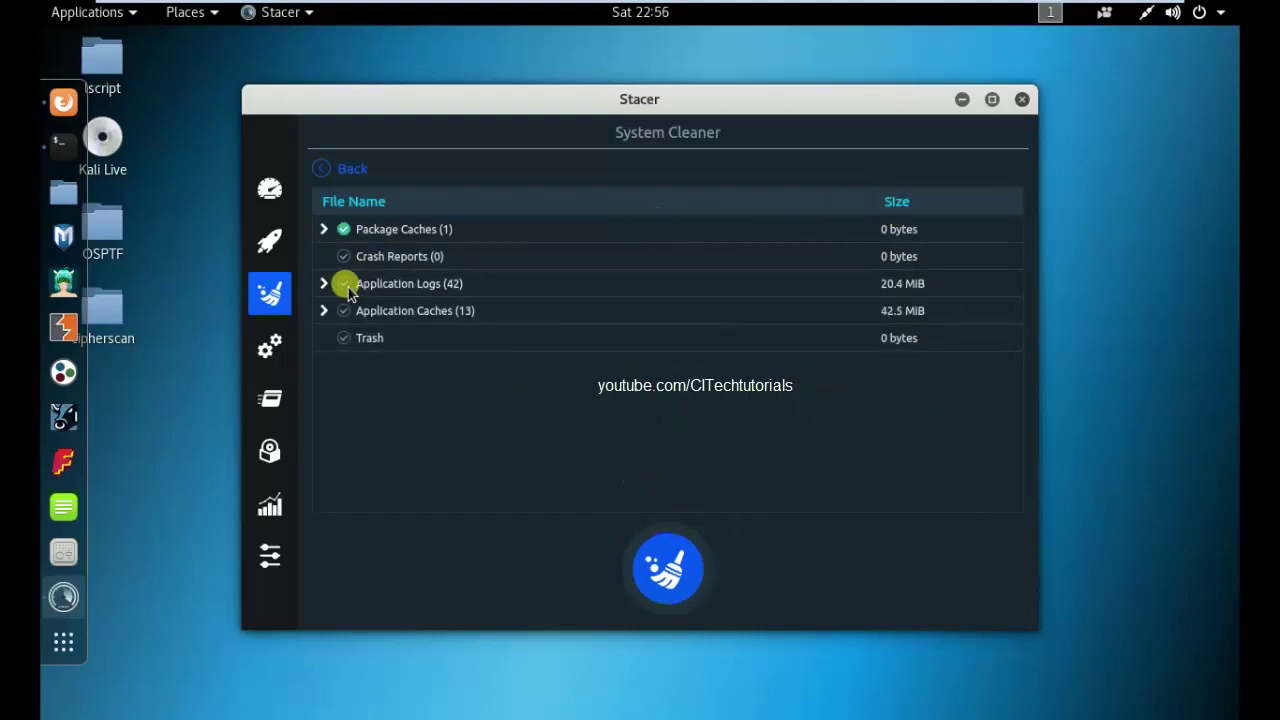
{"action": "left_click", "coordinate": [343, 283]}
{"action": "left_click", "coordinate": [343, 256]}
{"action": "left_click", "coordinate": [324, 283]}
{"action": "left_click", "coordinate": [343, 310]}
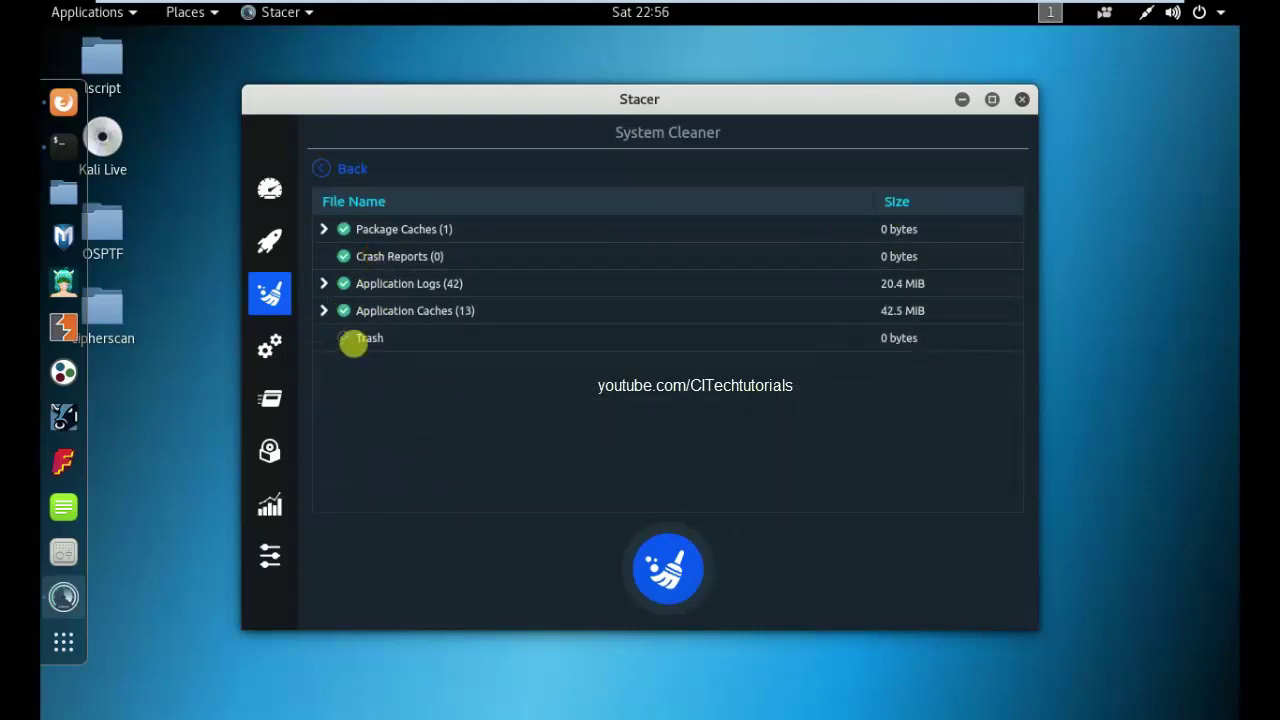
{"action": "left_click", "coordinate": [345, 338]}
{"action": "left_click", "coordinate": [665, 568]}
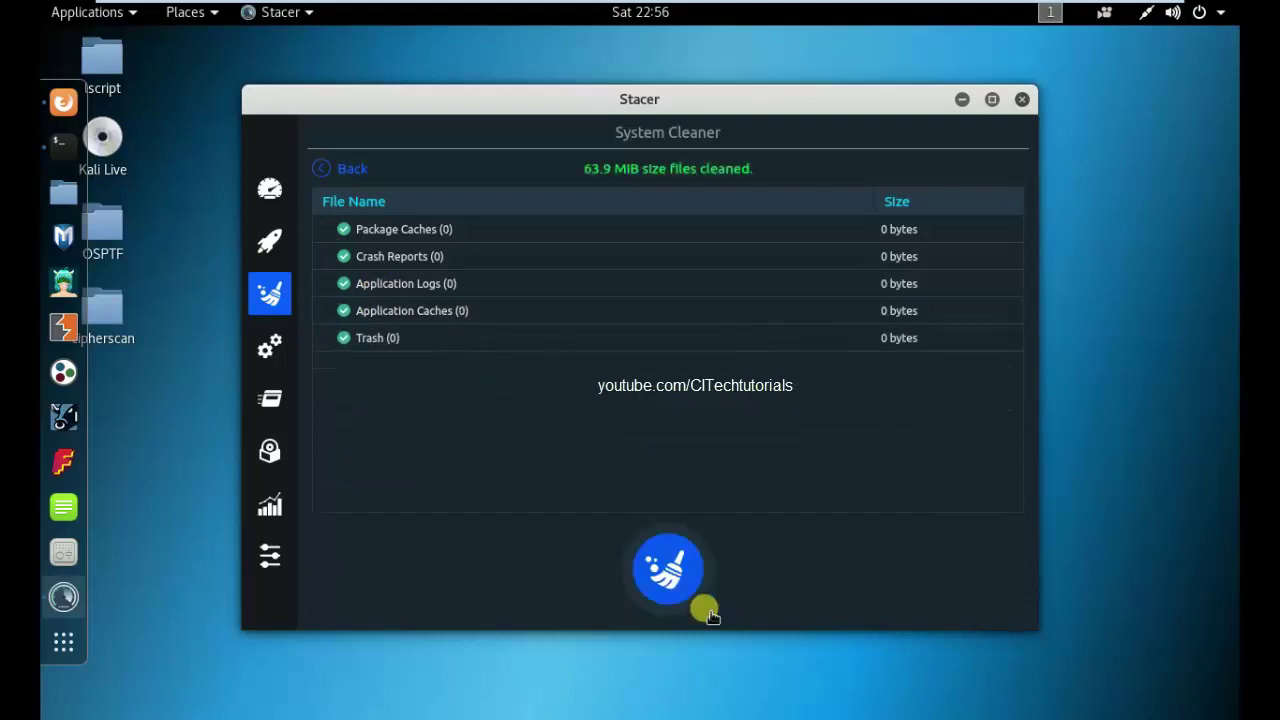
- Show the System Services page and reposition the Stacer window
{"action": "left_click", "coordinate": [270, 346]}
{"action": "left_click_drag", "start_coordinate": [614, 94], "coordinate": [590, 52]}
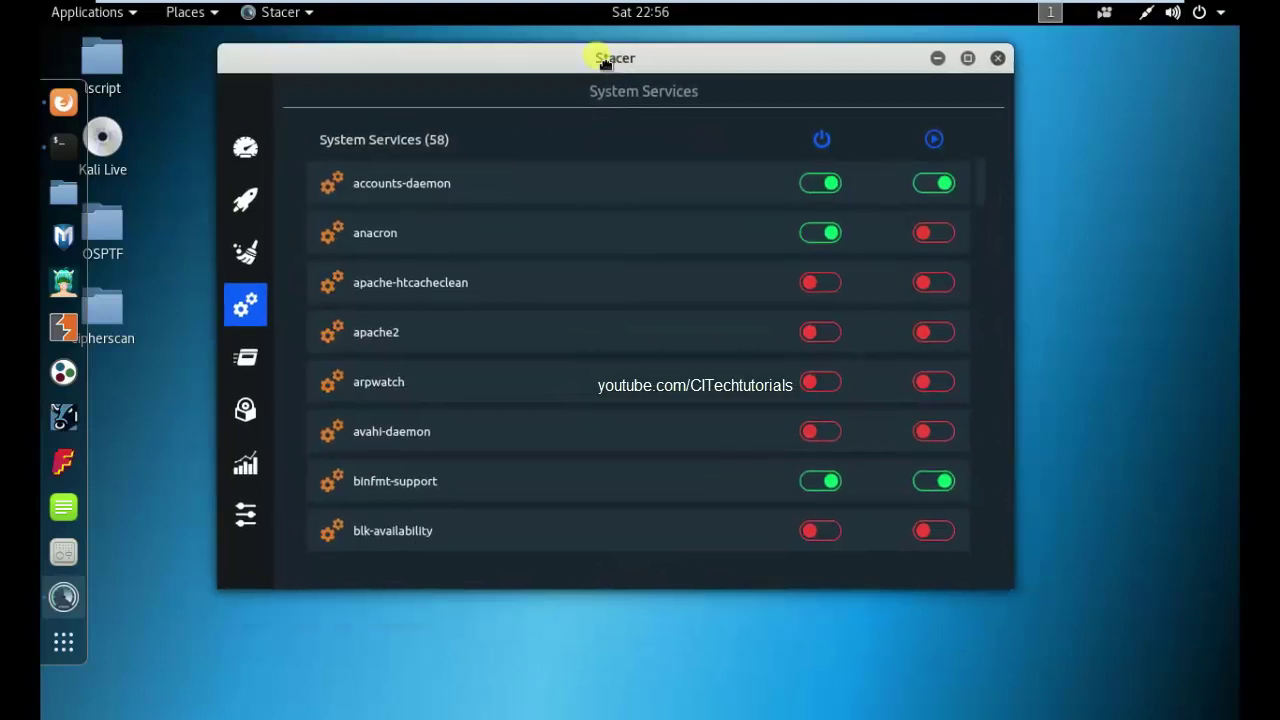
{"action": "left_click_drag", "start_coordinate": [1012, 586], "coordinate": [1190, 690]}
{"action": "scroll", "coordinate": [955, 315], "scroll_direction": "down", "scroll_amount": 5}
{"action": "scroll", "coordinate": [955, 315], "scroll_direction": "down", "scroll_amount": 5}
{"action": "scroll", "coordinate": [957, 309], "scroll_direction": "down", "scroll_amount": 10}
{"action": "scroll", "coordinate": [957, 309], "scroll_direction": "up", "scroll_amount": 15}
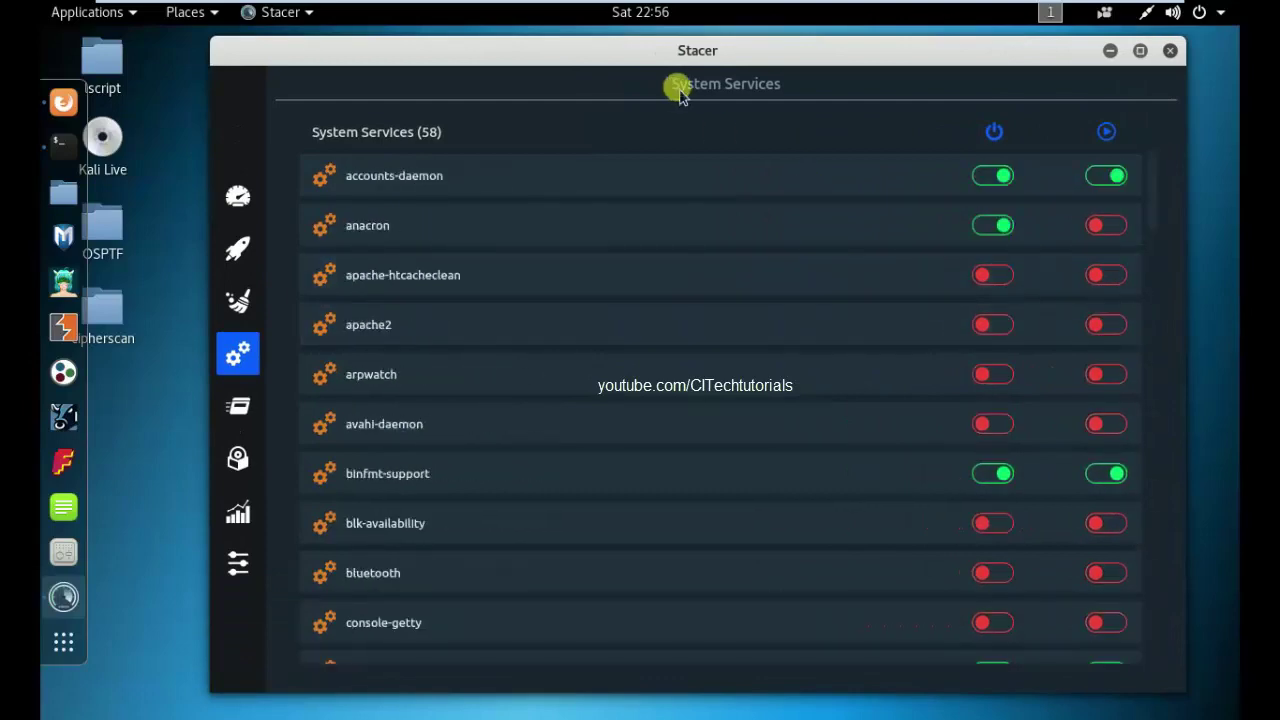
- Show the Processes page with a wider Resident Memory column
{"action": "left_click", "coordinate": [257, 415]}
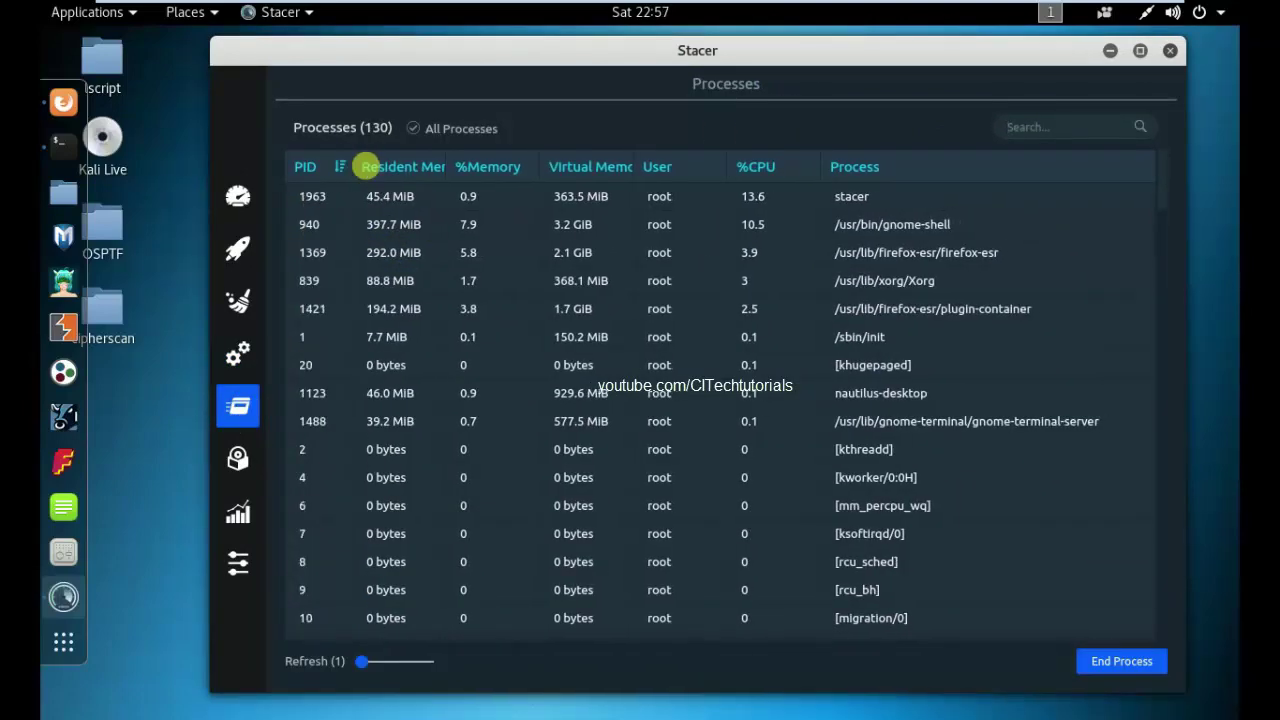
{"action": "left_click_drag", "start_coordinate": [432, 167], "coordinate": [466, 167]}
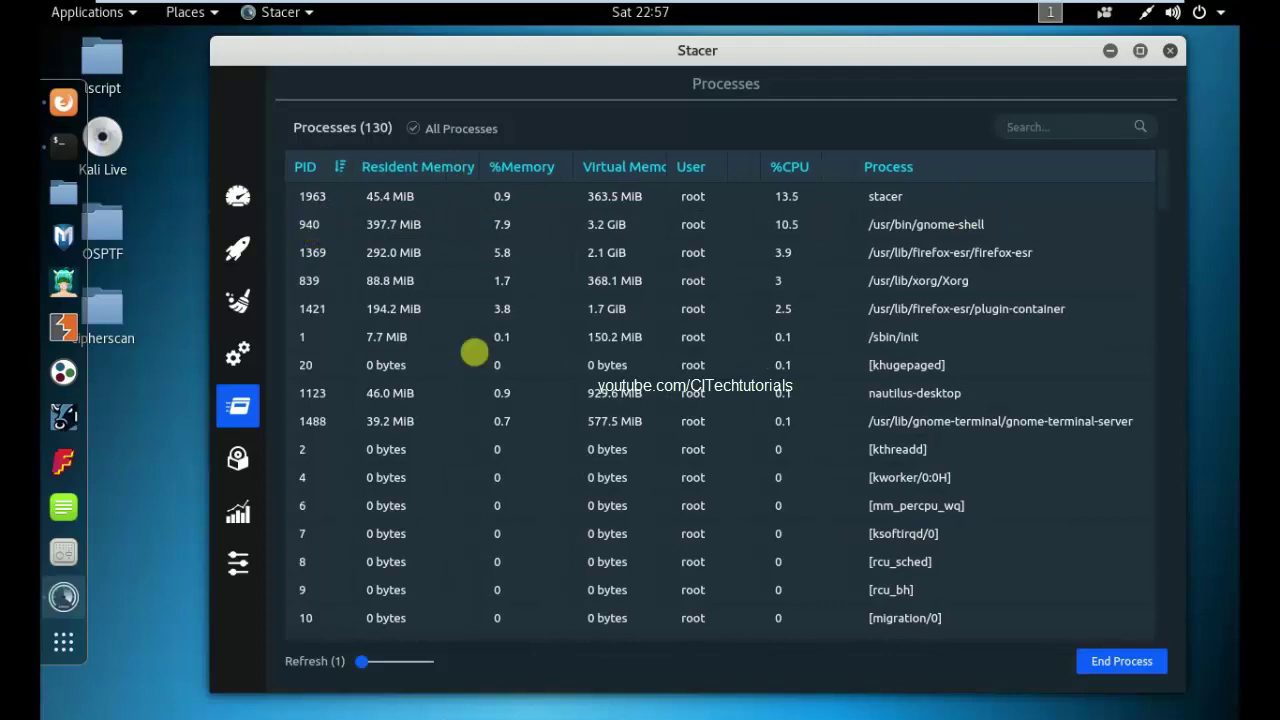
{"action": "scroll", "coordinate": [459, 355], "scroll_direction": "down", "scroll_amount": 5}
{"action": "scroll", "coordinate": [459, 355], "scroll_direction": "up", "scroll_amount": 5}
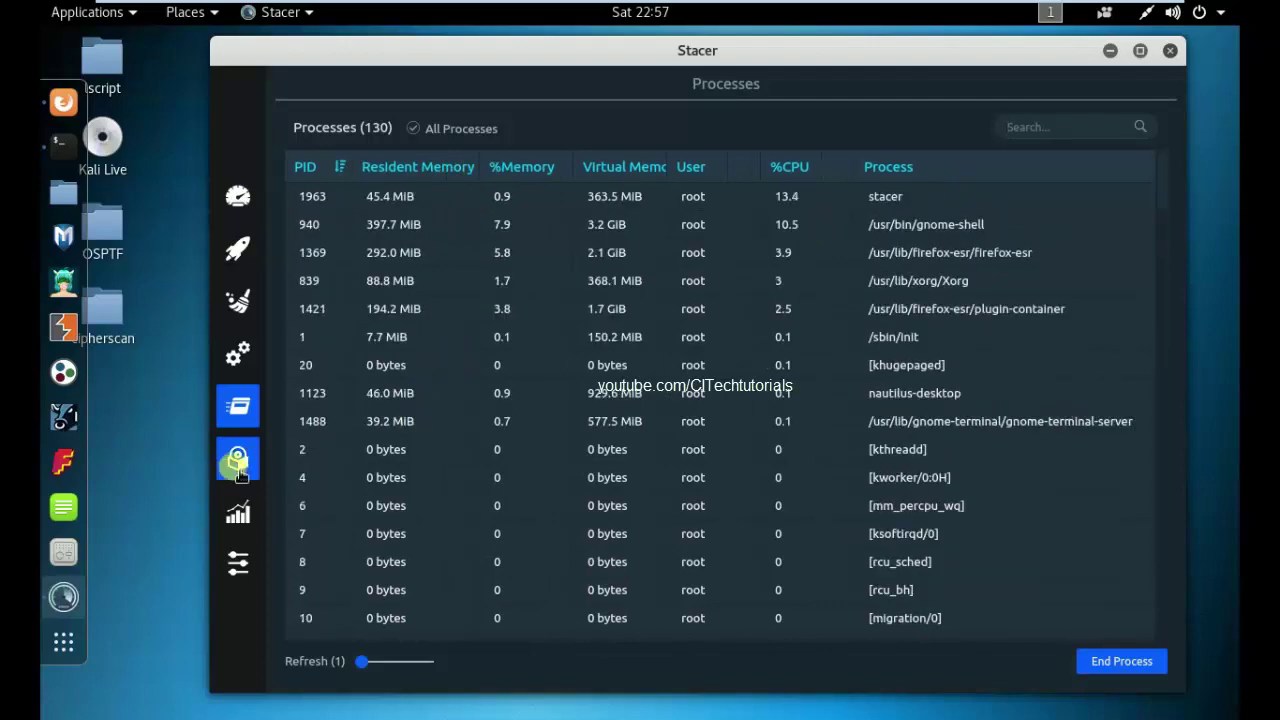
{"action": "scroll", "coordinate": [520, 503], "scroll_direction": "down", "scroll_amount": 10}
- View Resources, maximise Stacer, and show Settings with English language kept
{"action": "left_click", "coordinate": [238, 514]}
{"action": "double_click", "coordinate": [737, 51]}
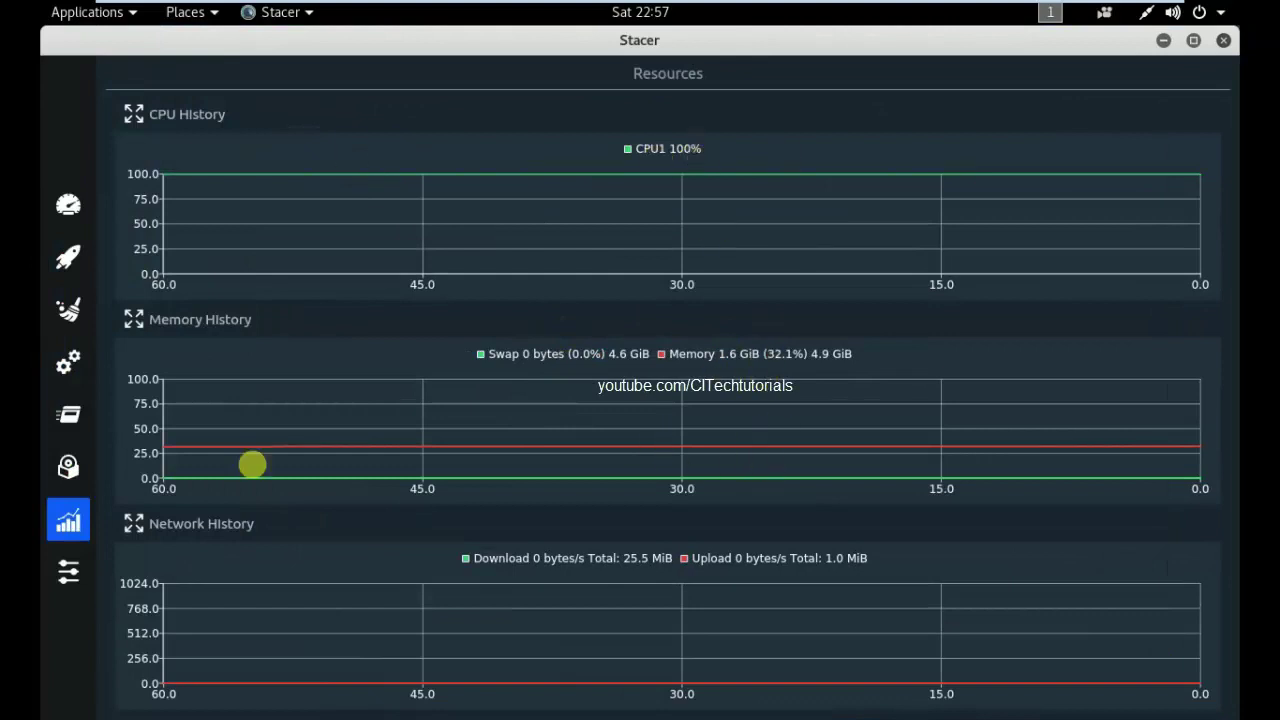
{"action": "left_click", "coordinate": [68, 571]}
{"action": "left_click", "coordinate": [227, 150]}
{"action": "left_click", "coordinate": [389, 150]}
{"action": "type", "text": "THANKS FOR"}
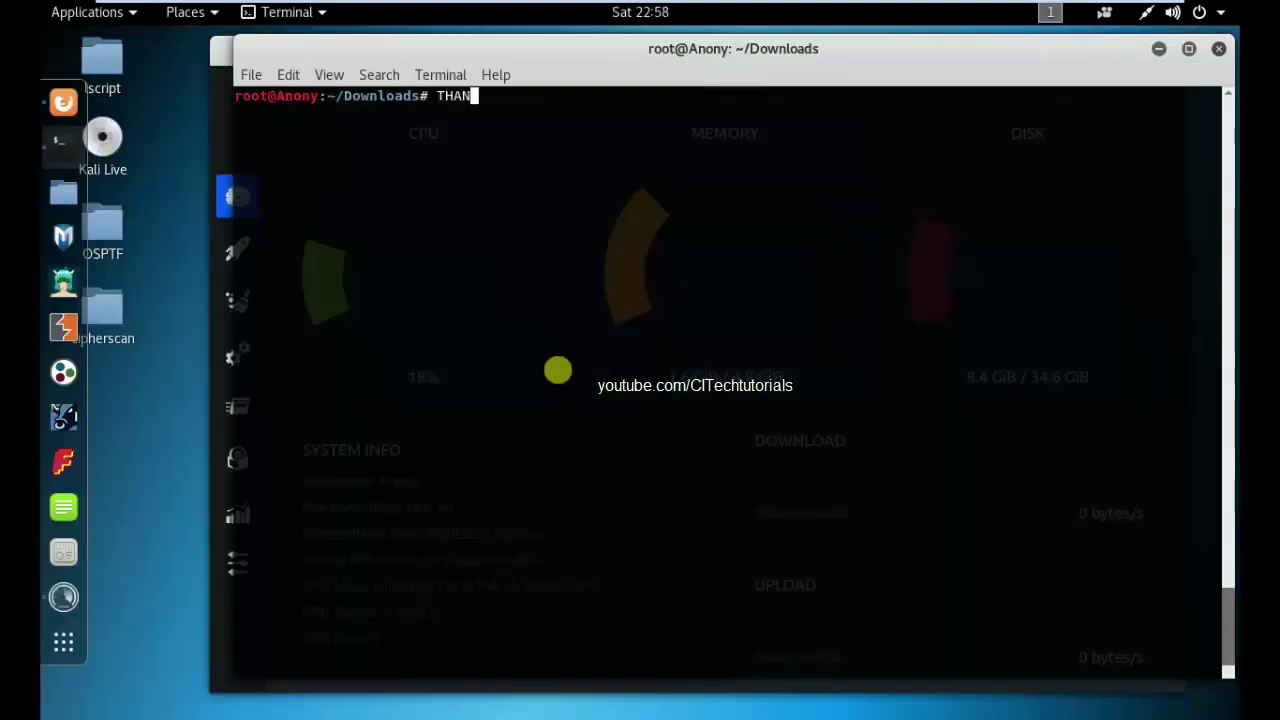
- Type a 'THANKS FOR WATCHING' farewell message at the terminal prompt
{"action": "type", "text": " WATCH"}
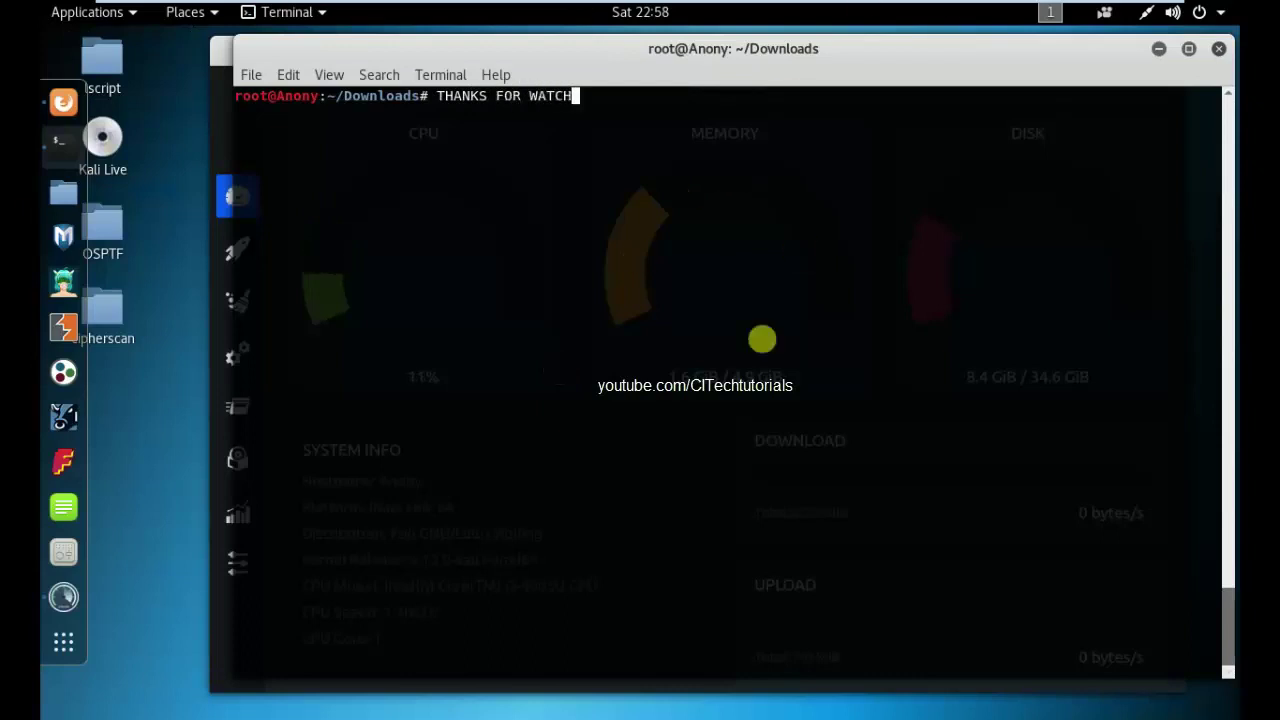
{"action": "type", "text": "INGIN"}
{"action": "key", "text": "BackSpace"}
{"action": "key", "text": "BackSpace"}
{"action": "key", "text": "BackSpace"}
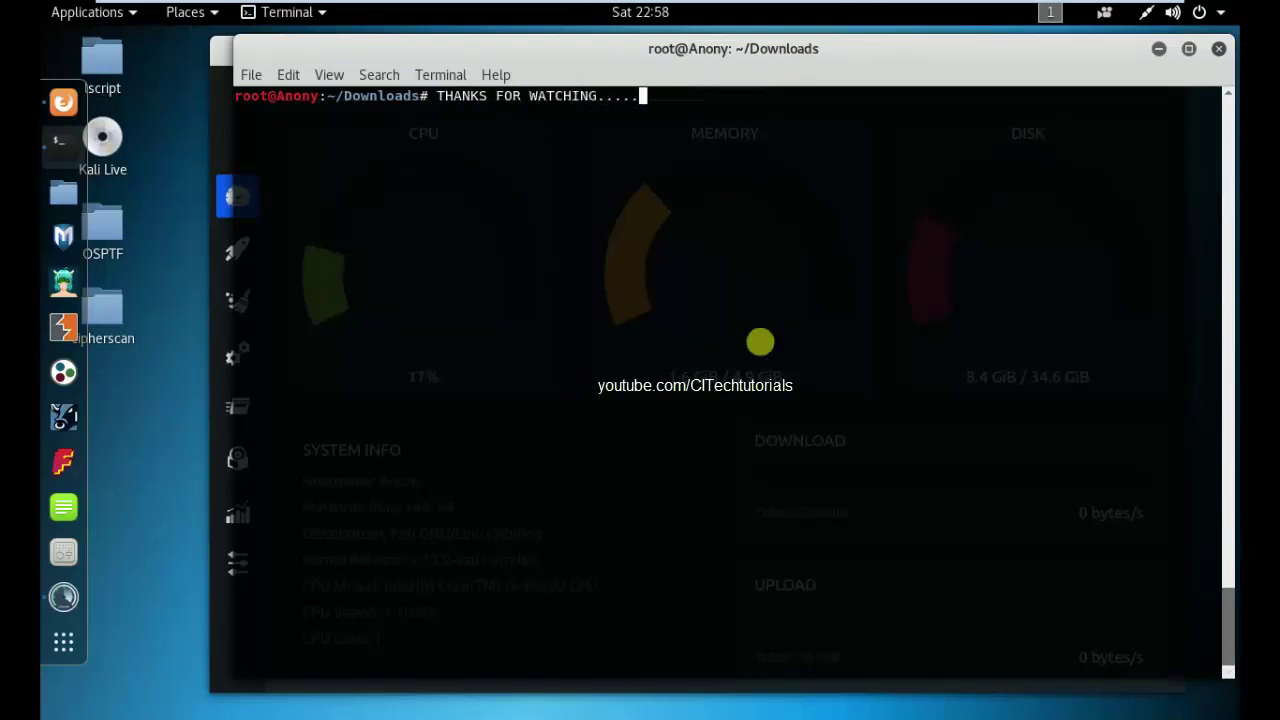